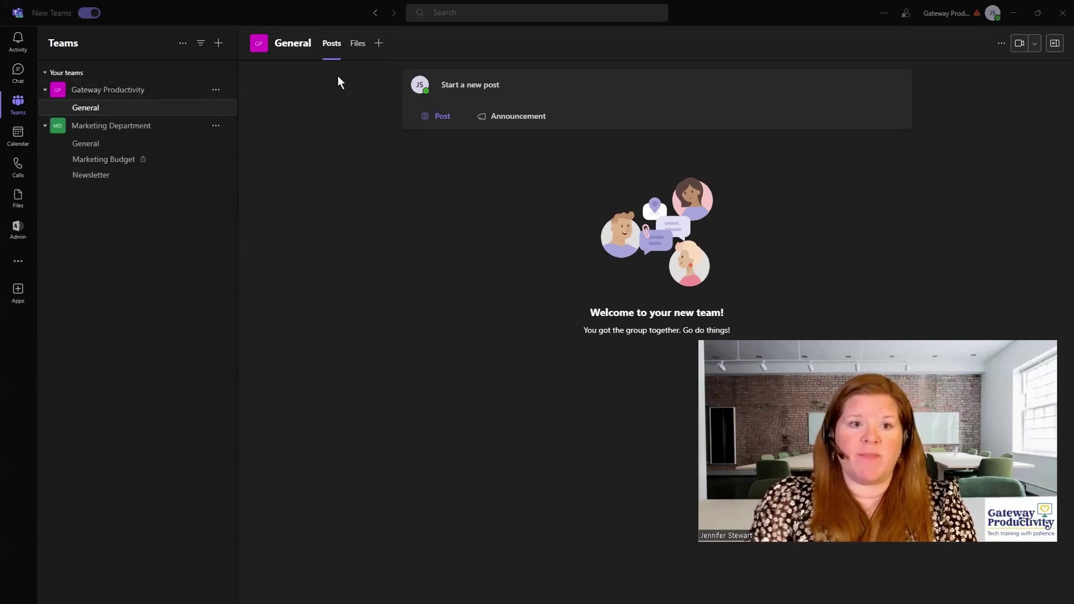
Step: Open the files of the Gateway Productivity General channel, look inside the 2023 folder and return to the General file list
{"action": "left_click", "coordinate": [358, 49]}
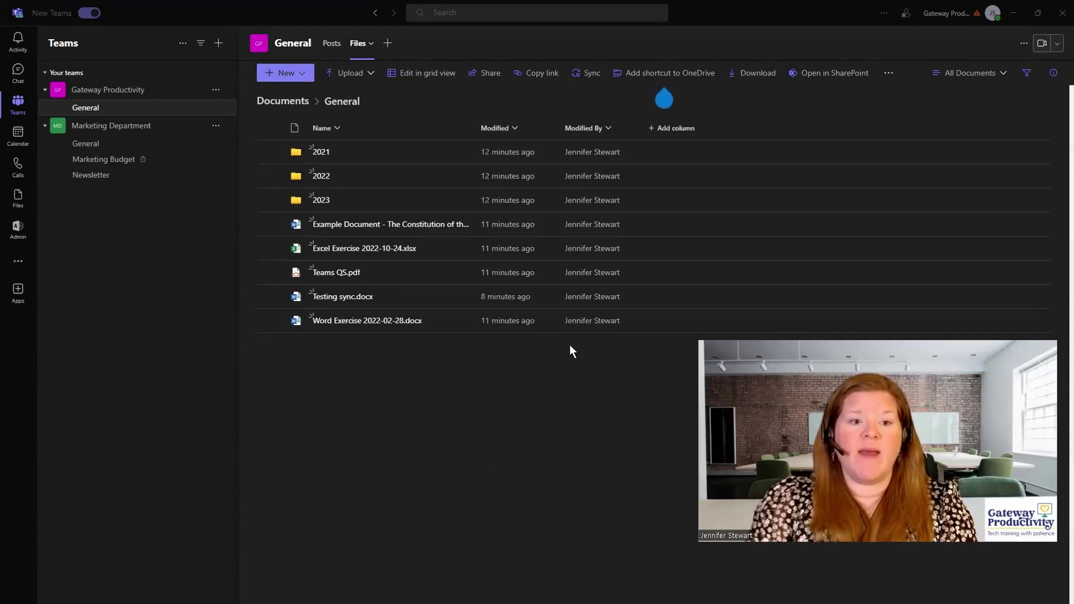
{"action": "left_click", "coordinate": [321, 200]}
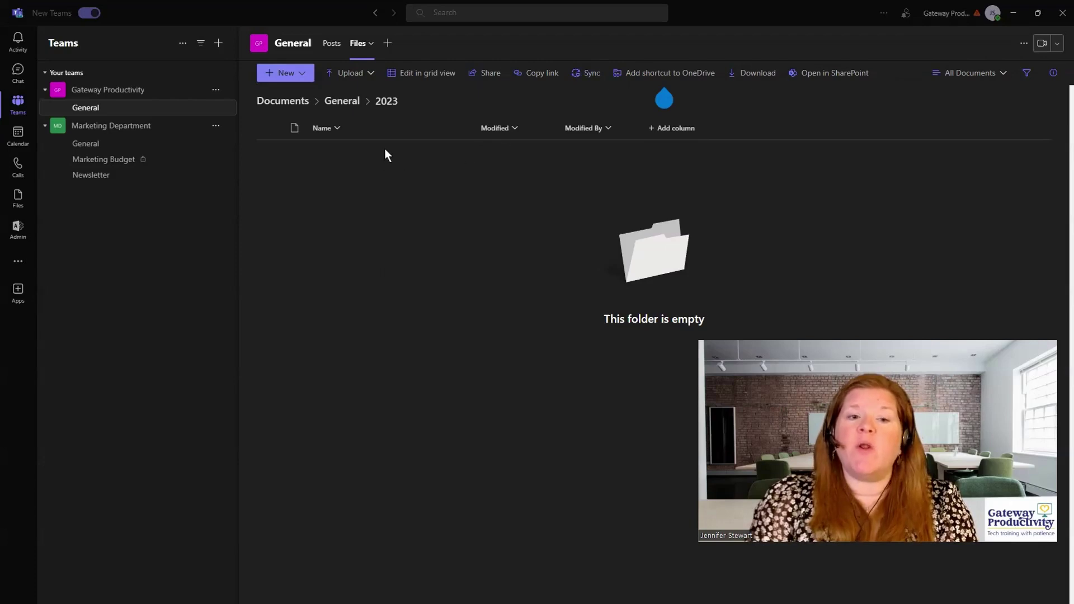
{"action": "left_click", "coordinate": [339, 106]}
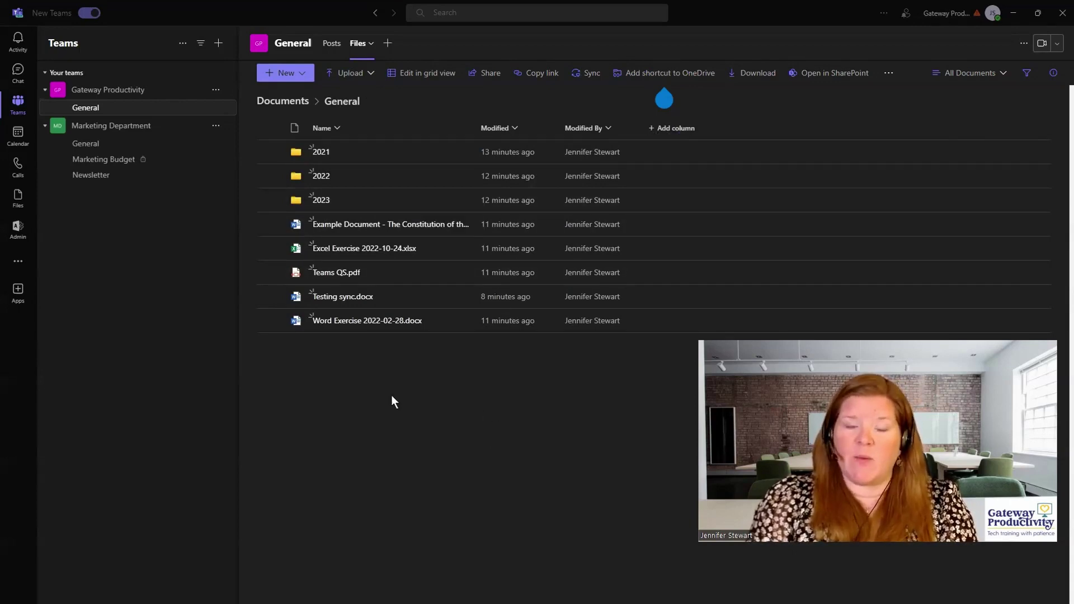
Step: Sync the General channel's files to the PC, entering the account password to complete the OneDrive setup with the default folder location
{"action": "left_click", "coordinate": [577, 75]}
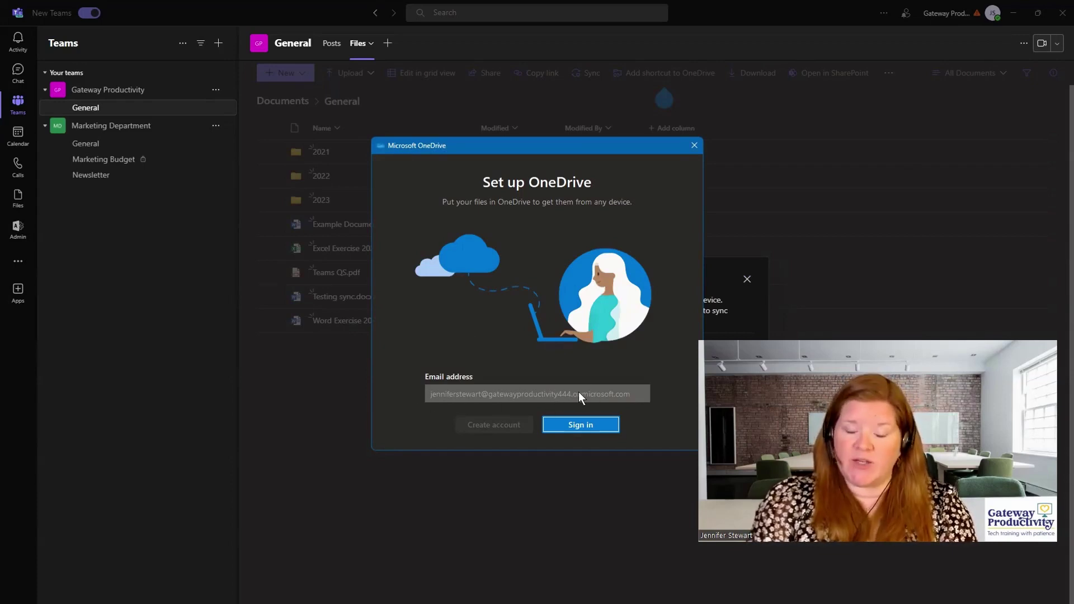
{"action": "left_click", "coordinate": [573, 427]}
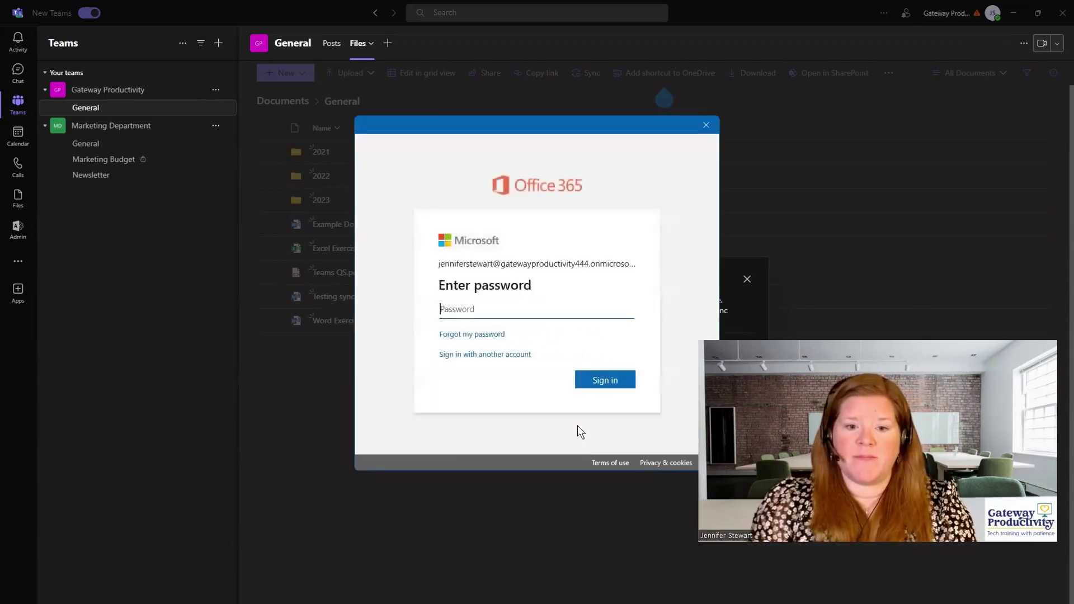
{"action": "key", "text": "ctrl+v"}
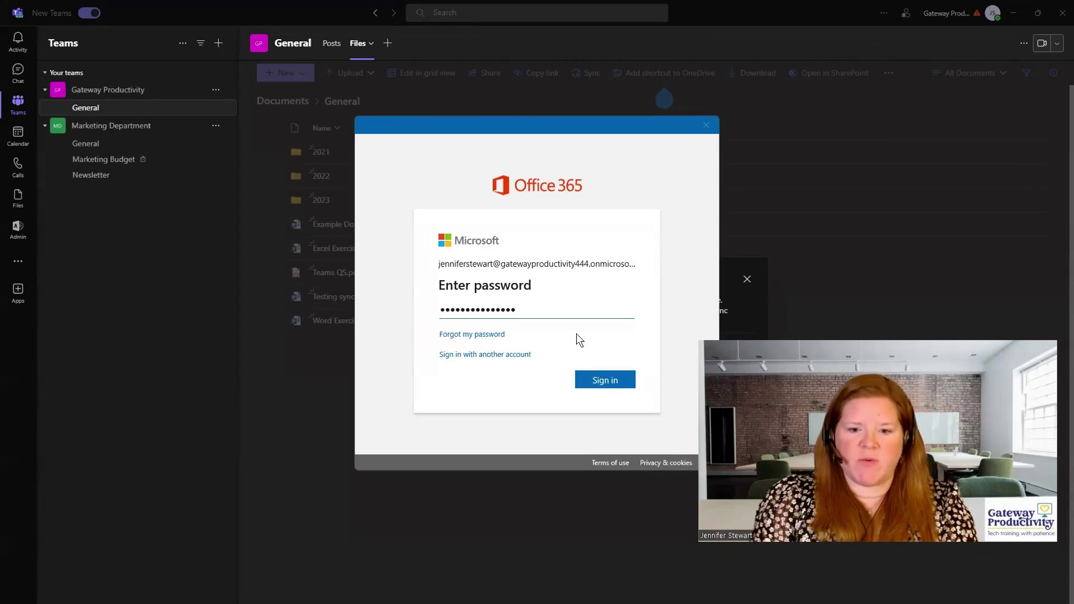
{"action": "left_click", "coordinate": [599, 381]}
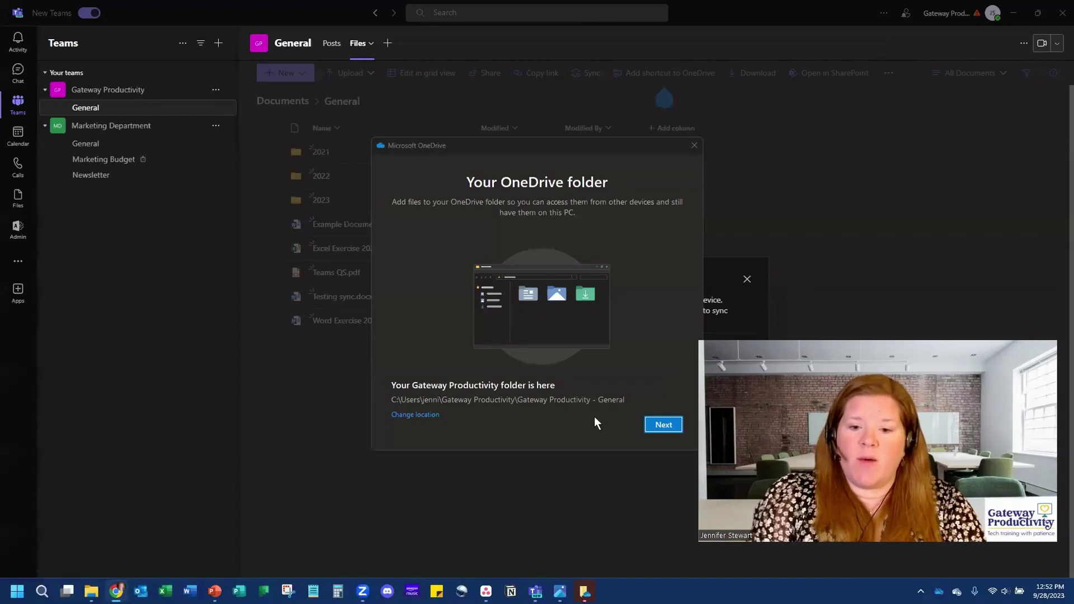
{"action": "left_click", "coordinate": [662, 425]}
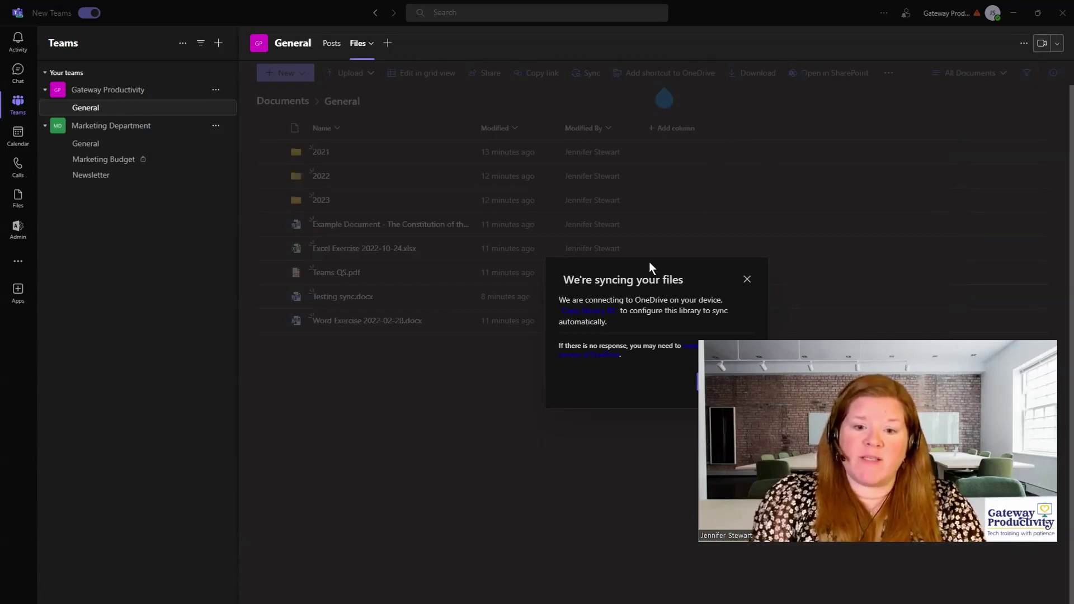
{"action": "left_click", "coordinate": [697, 383]}
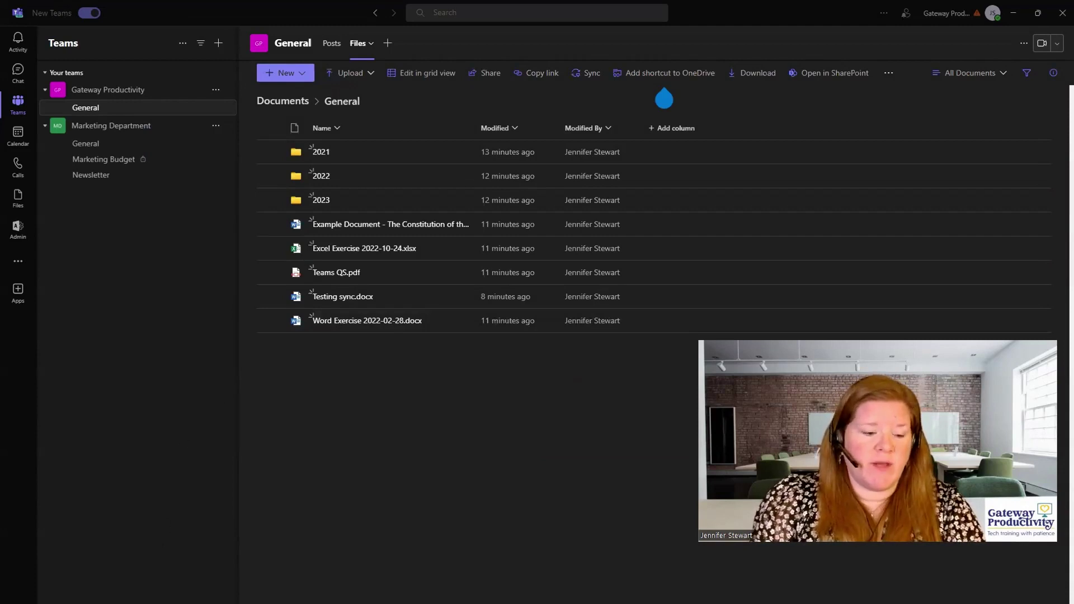
Step: Open a new File Explorer window and go to the synced Gateway Productivity - General folder
{"action": "mouse_move", "coordinate": [165, 601]}
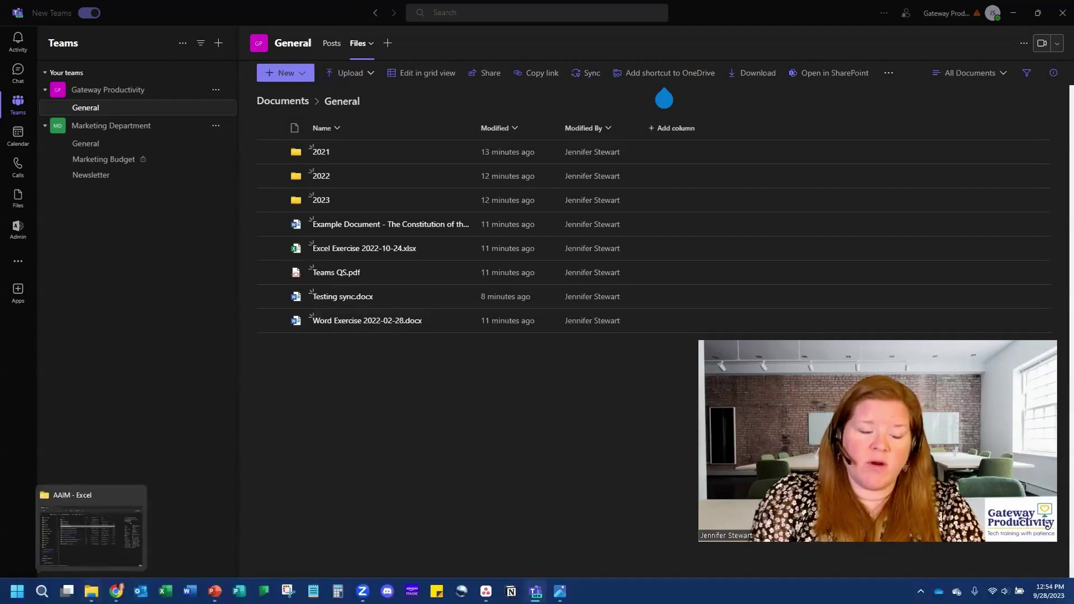
{"action": "right_click", "coordinate": [91, 591]}
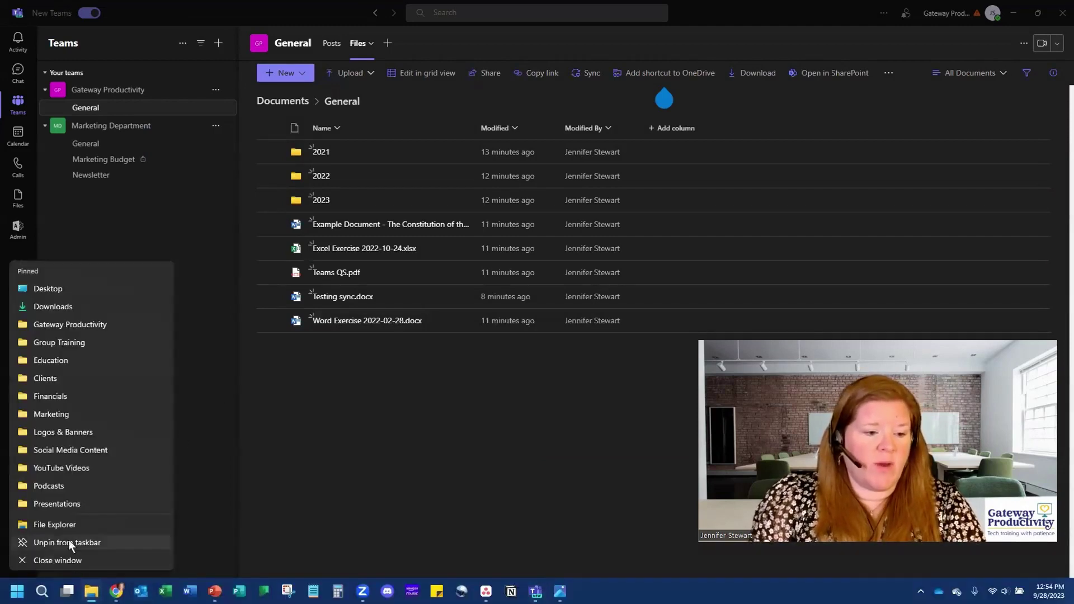
{"action": "left_click", "coordinate": [71, 522]}
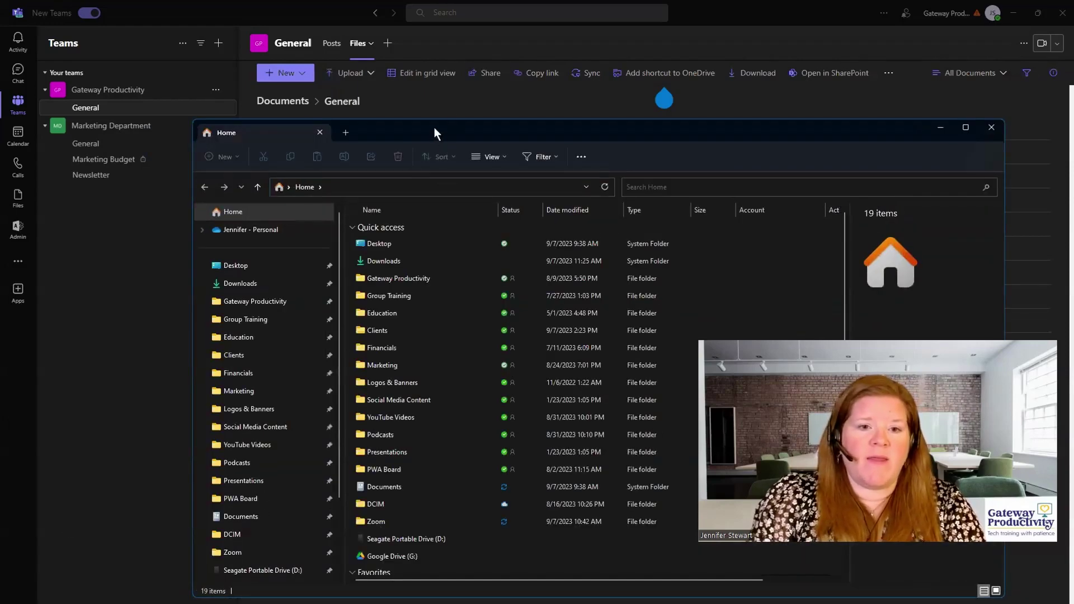
{"action": "left_click_drag", "start_coordinate": [434, 128], "coordinate": [403, 47]}
{"action": "scroll", "coordinate": [308, 224], "scroll_direction": "down", "scroll_amount": 2}
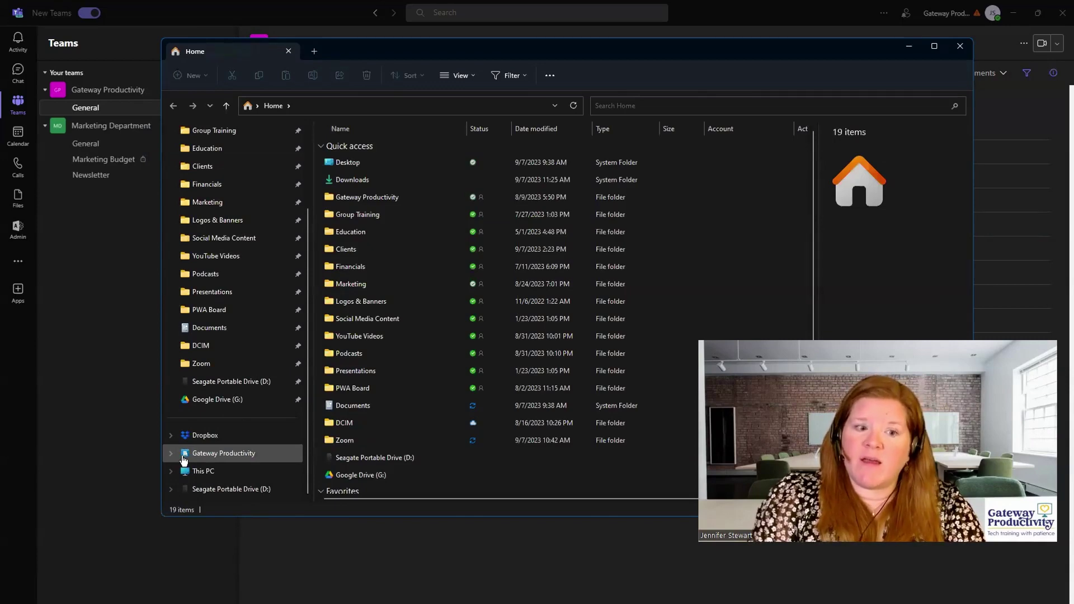
{"action": "left_click", "coordinate": [222, 459]}
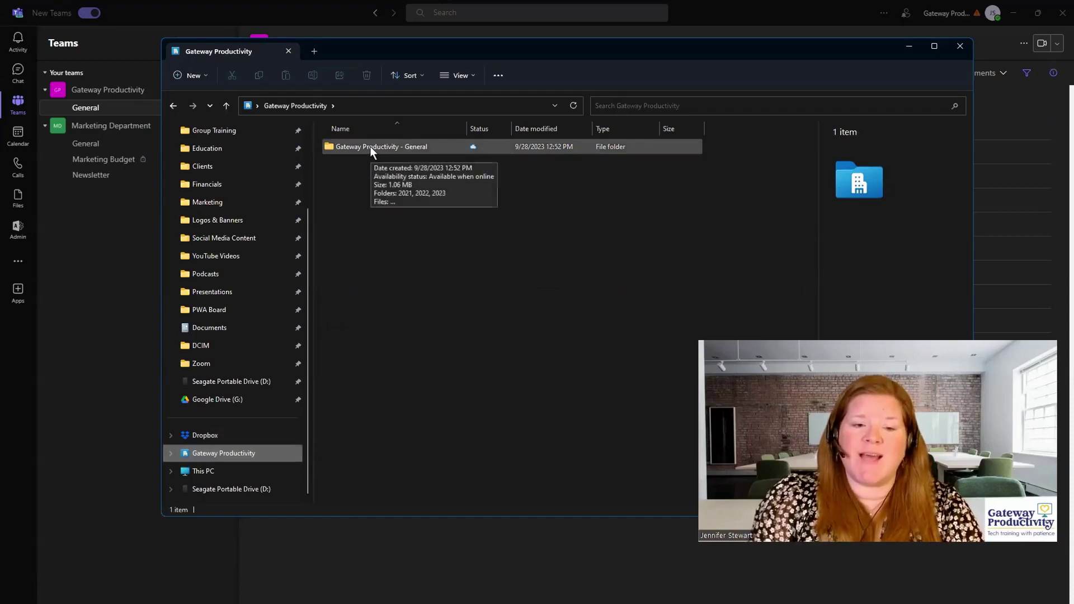
{"action": "double_click", "coordinate": [370, 146]}
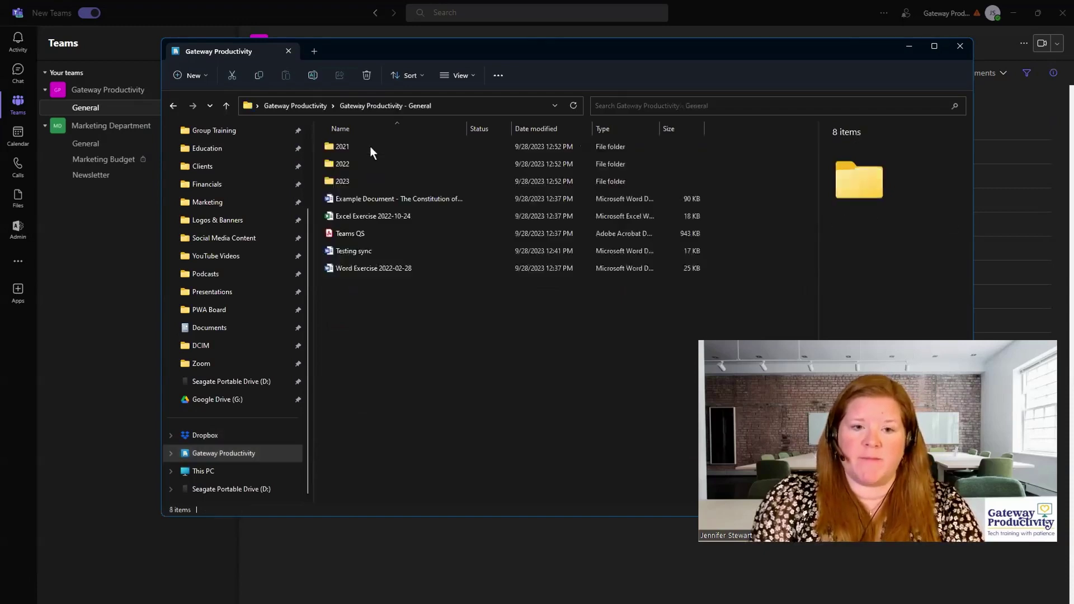
Step: Compare the synced folder's contents with the Teams file list and check the sync status of the 2021 and 2022 folders
{"action": "left_click_drag", "start_coordinate": [398, 50], "coordinate": [392, 347]}
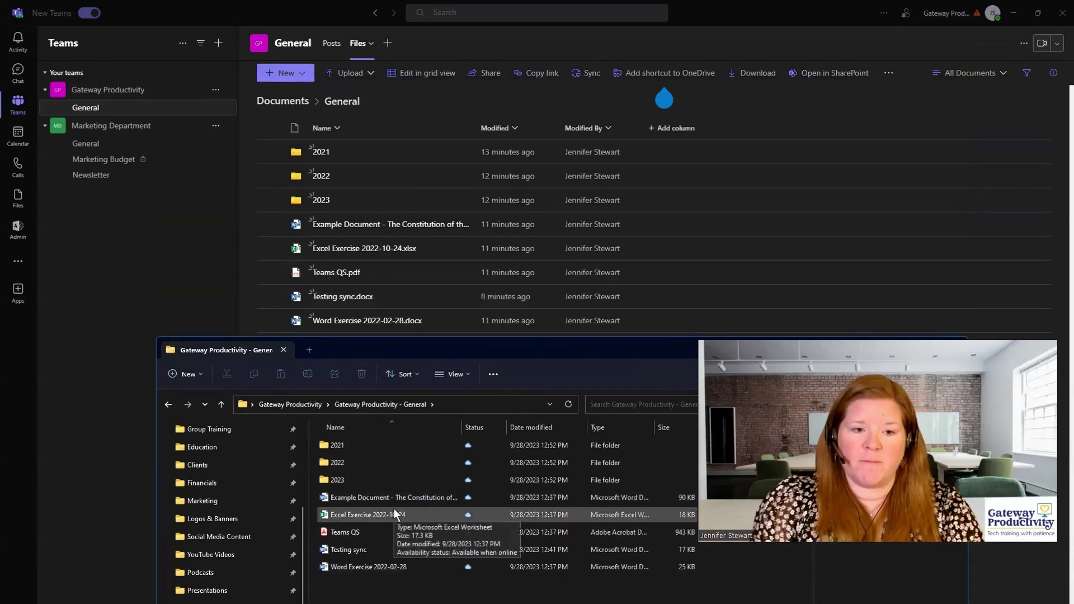
{"action": "key", "text": "super+Up"}
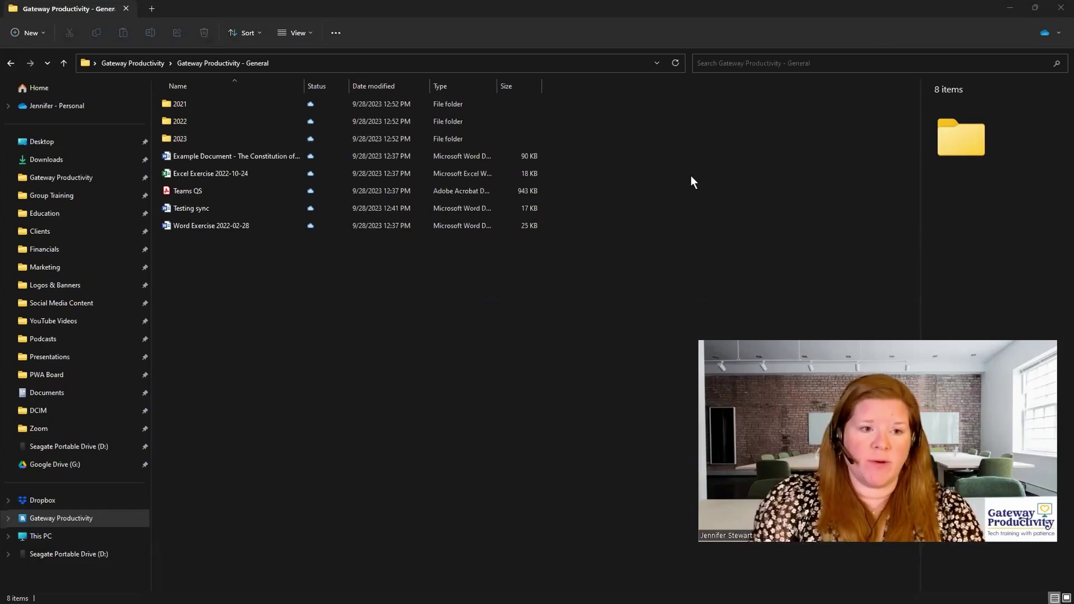
{"action": "left_click", "coordinate": [183, 106]}
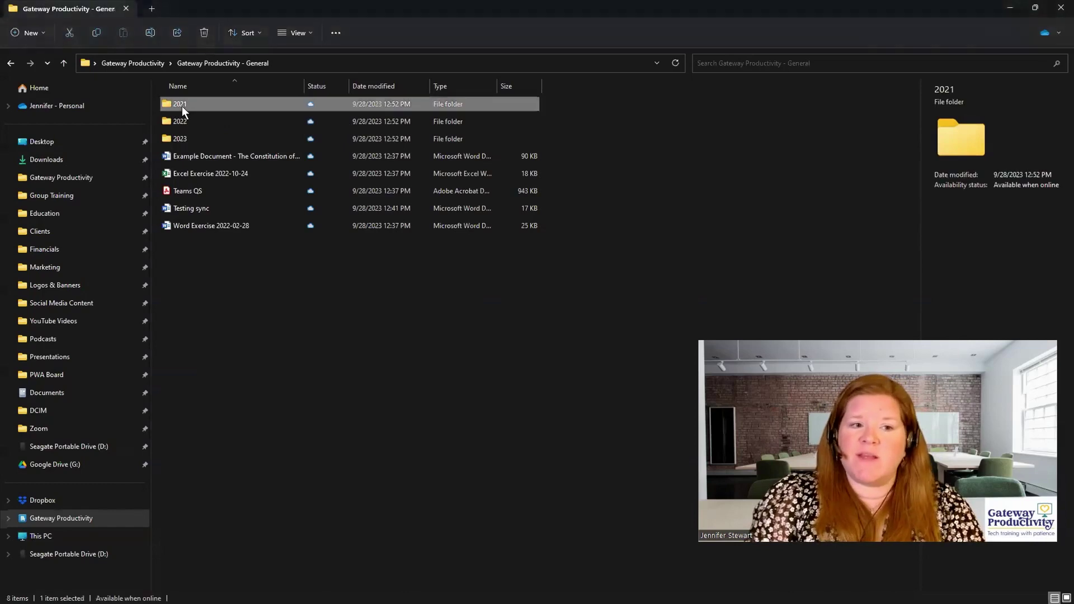
{"action": "left_click", "coordinate": [183, 119]}
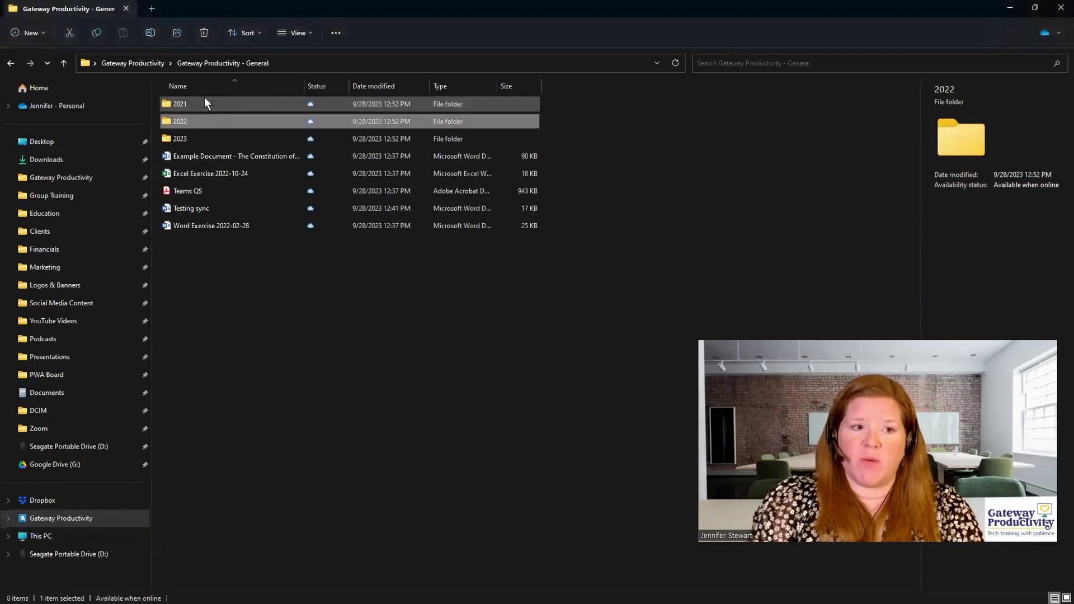
{"action": "mouse_move", "coordinate": [202, 104]}
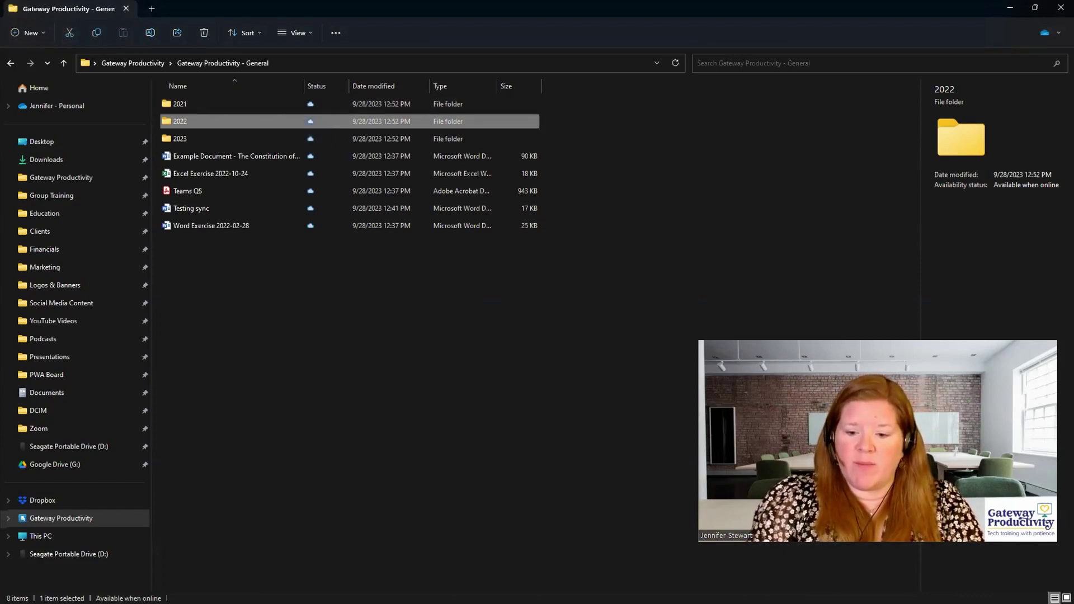
Step: Open the Gateway Productivity OneDrive settings, review the sync and backup preferences and bring up the account's synced libraries
{"action": "mouse_move", "coordinate": [391, 603]}
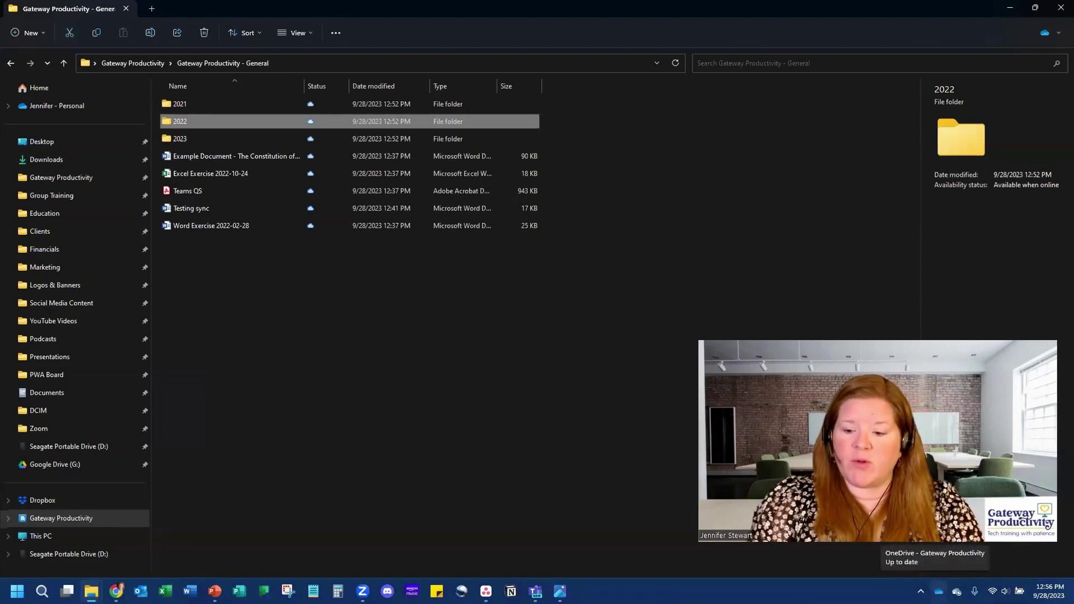
{"action": "left_click", "coordinate": [938, 591]}
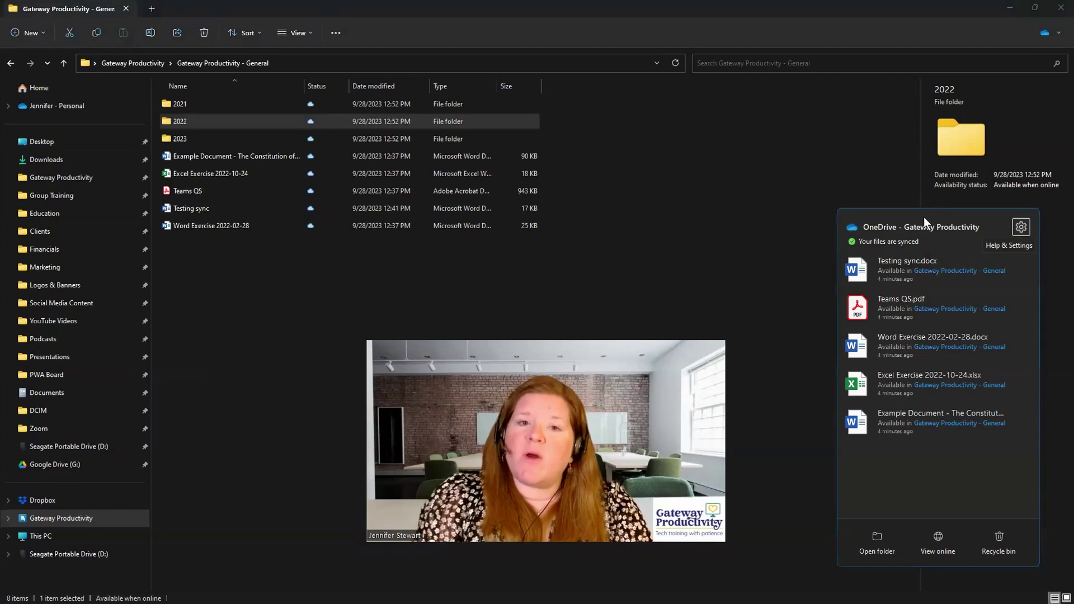
{"action": "left_click", "coordinate": [1021, 228]}
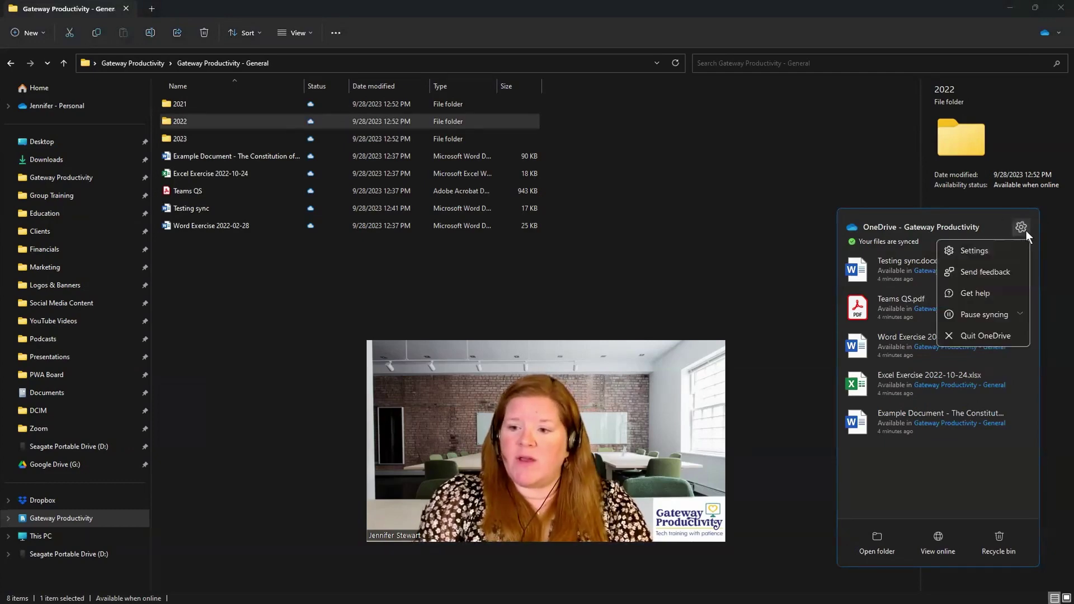
{"action": "left_click", "coordinate": [984, 252]}
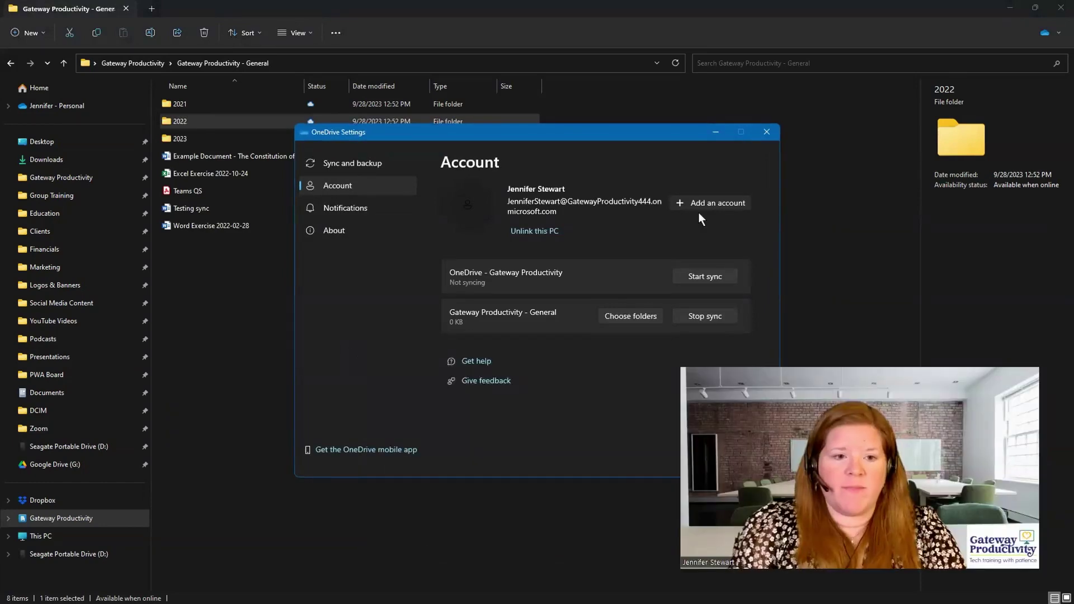
{"action": "left_click", "coordinate": [337, 166]}
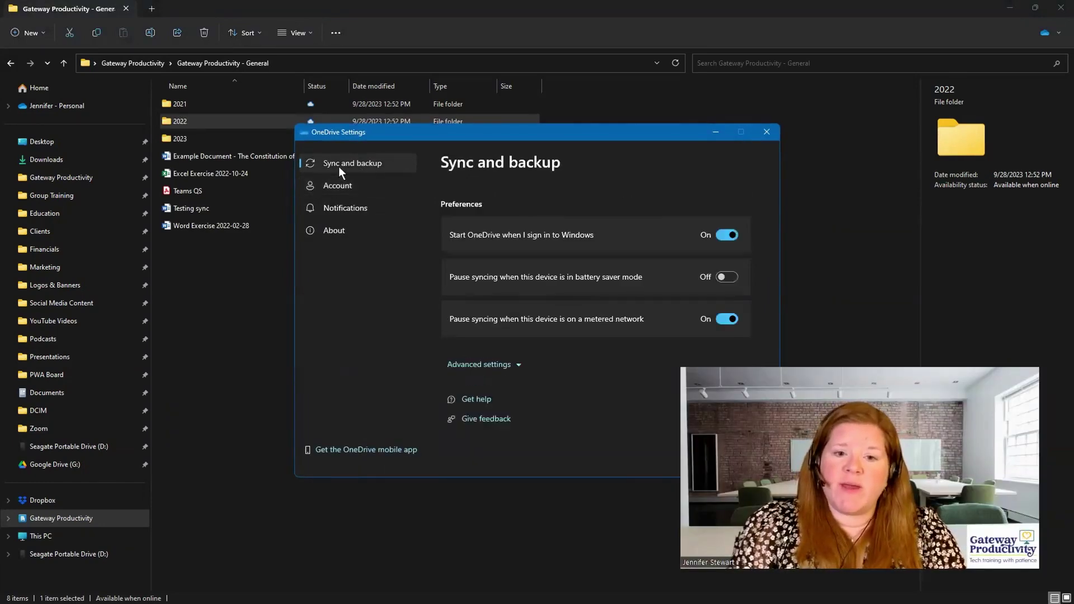
{"action": "left_click", "coordinate": [332, 187]}
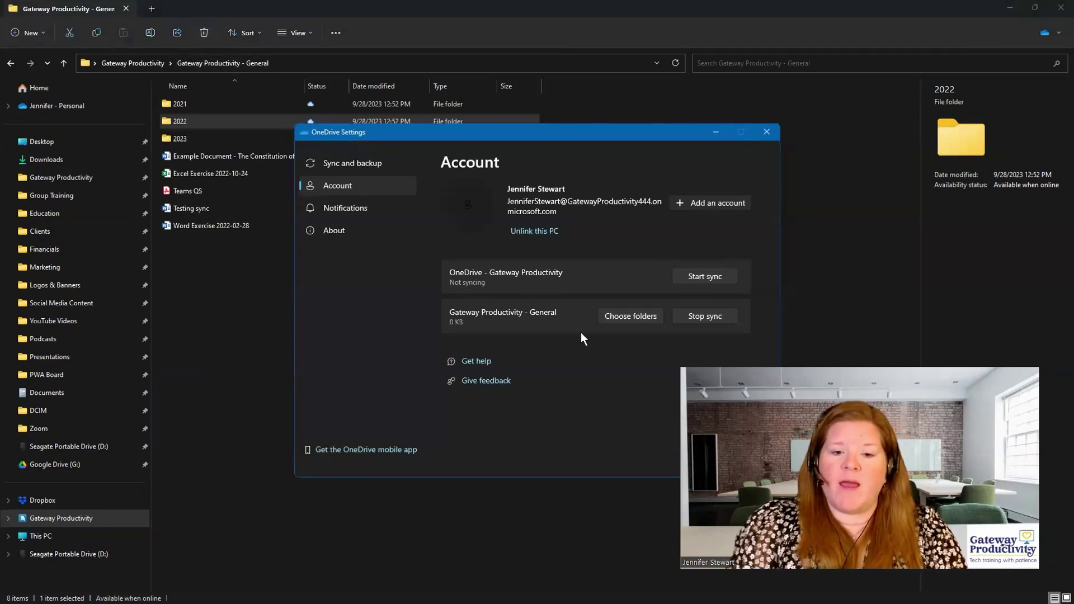
Step: Exclude the 2021 and 2022 folders from the Gateway Productivity - General sync and close the OneDrive settings
{"action": "left_click", "coordinate": [627, 315]}
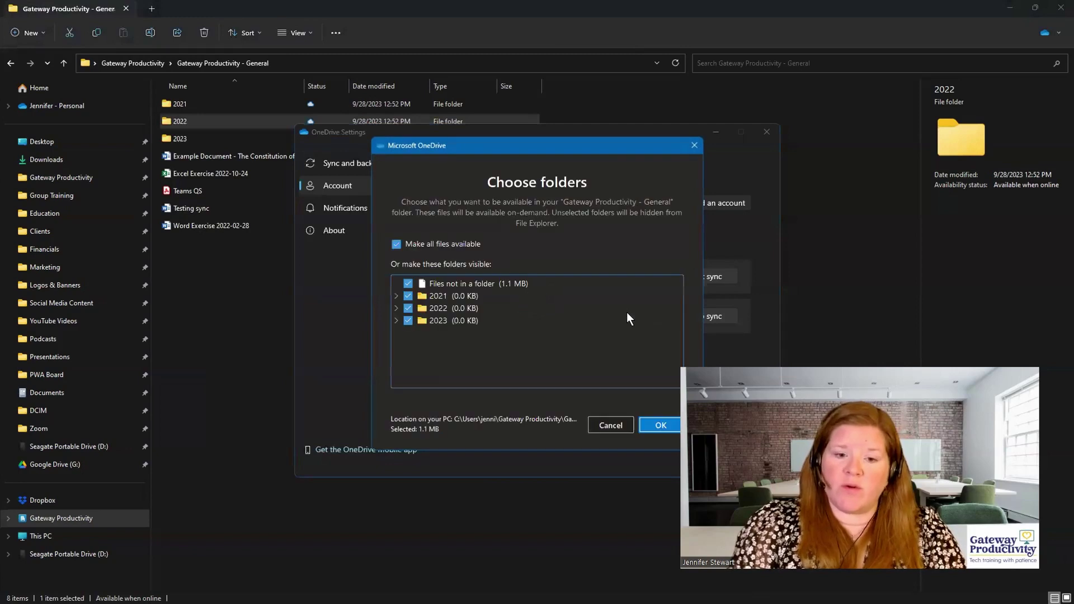
{"action": "left_click", "coordinate": [408, 295]}
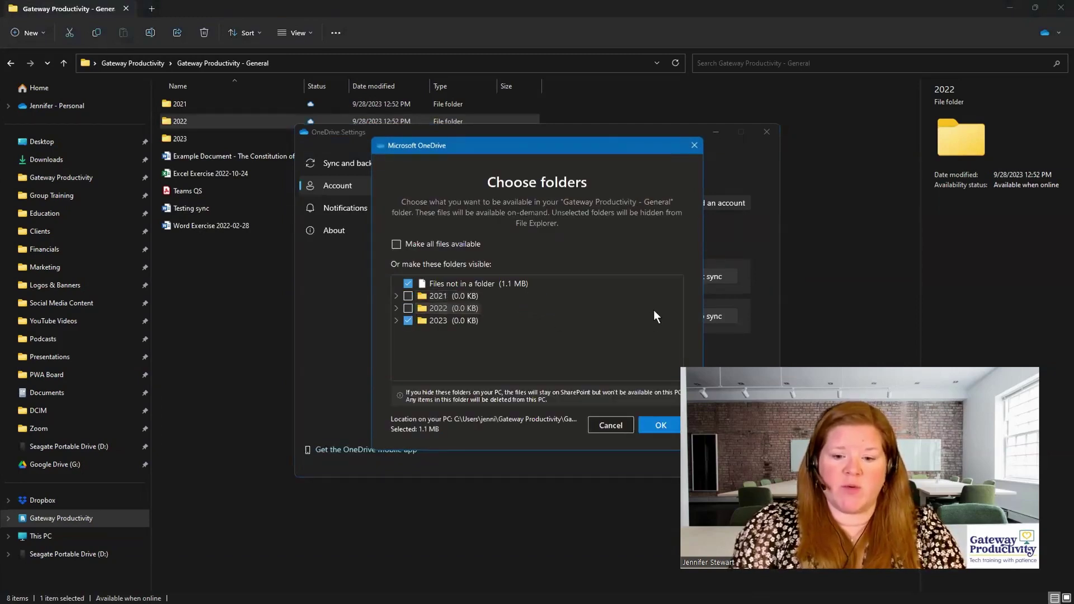
{"action": "left_click", "coordinate": [658, 425]}
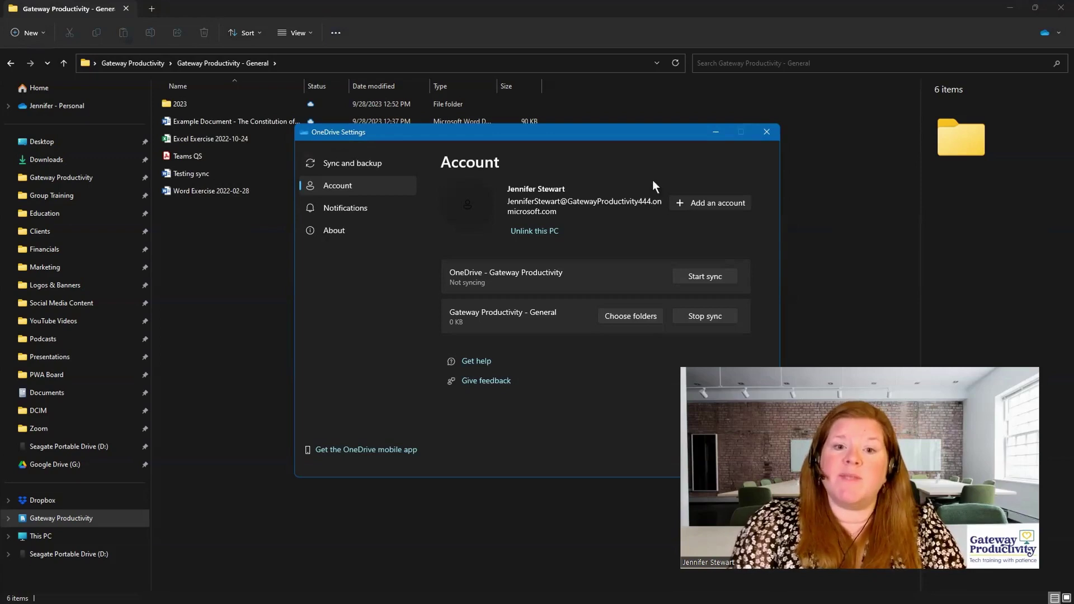
{"action": "left_click", "coordinate": [765, 133]}
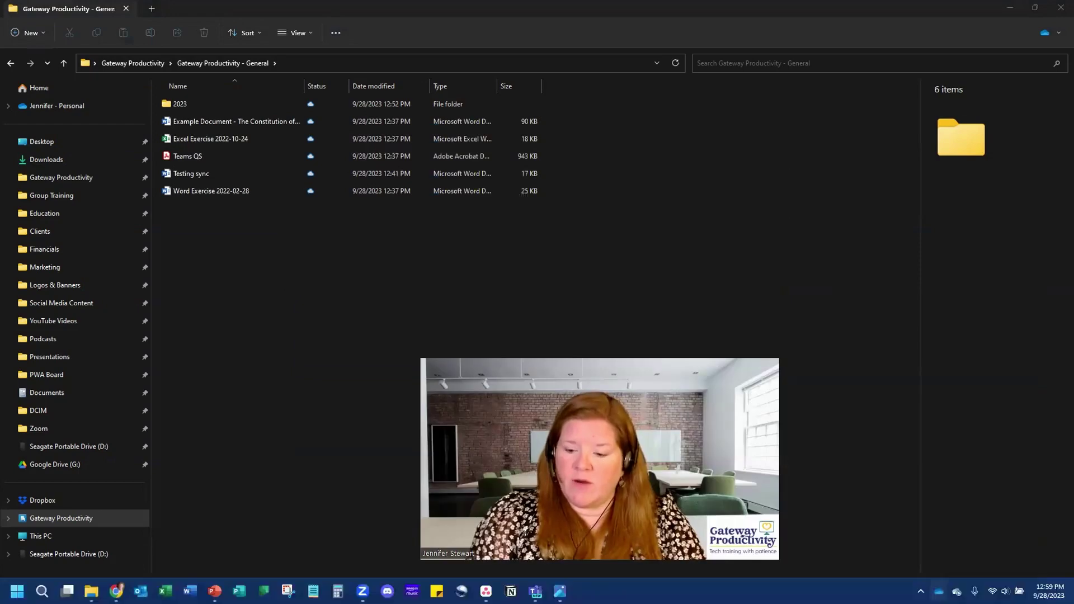
Step: Review where the account's synced folders are managed in the OneDrive settings and return to the synced folder in File Explorer
{"action": "left_click", "coordinate": [939, 591]}
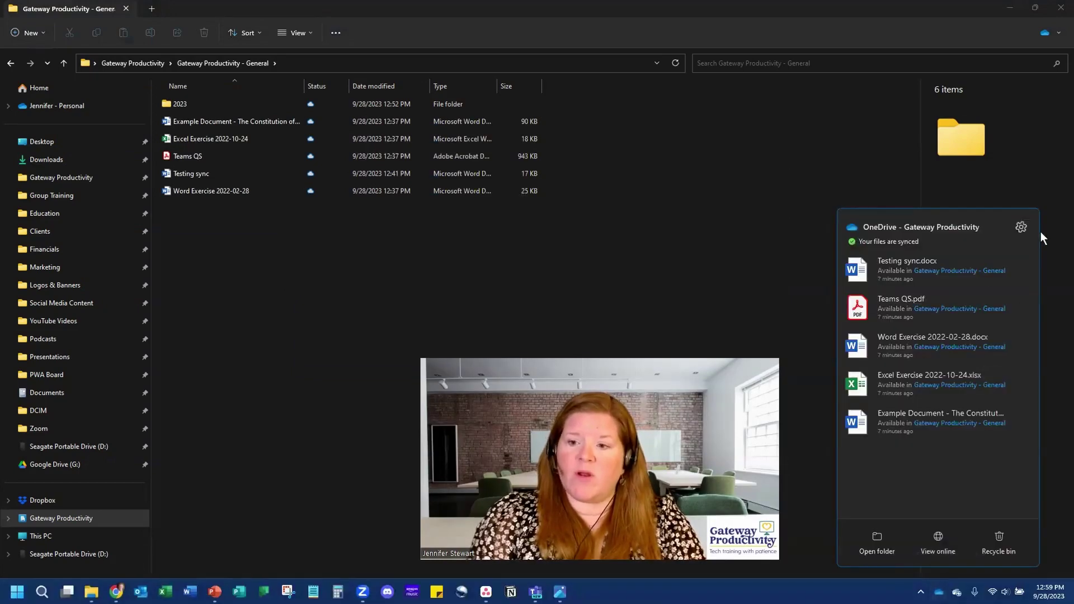
{"action": "left_click", "coordinate": [1021, 227]}
{"action": "left_click", "coordinate": [974, 250]}
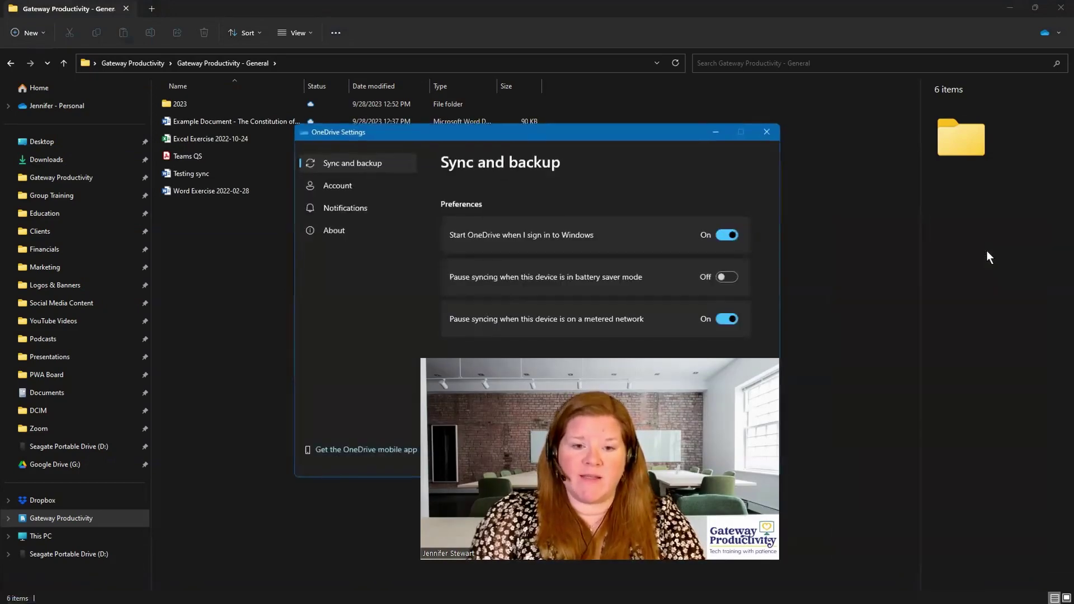
{"action": "left_click", "coordinate": [333, 190]}
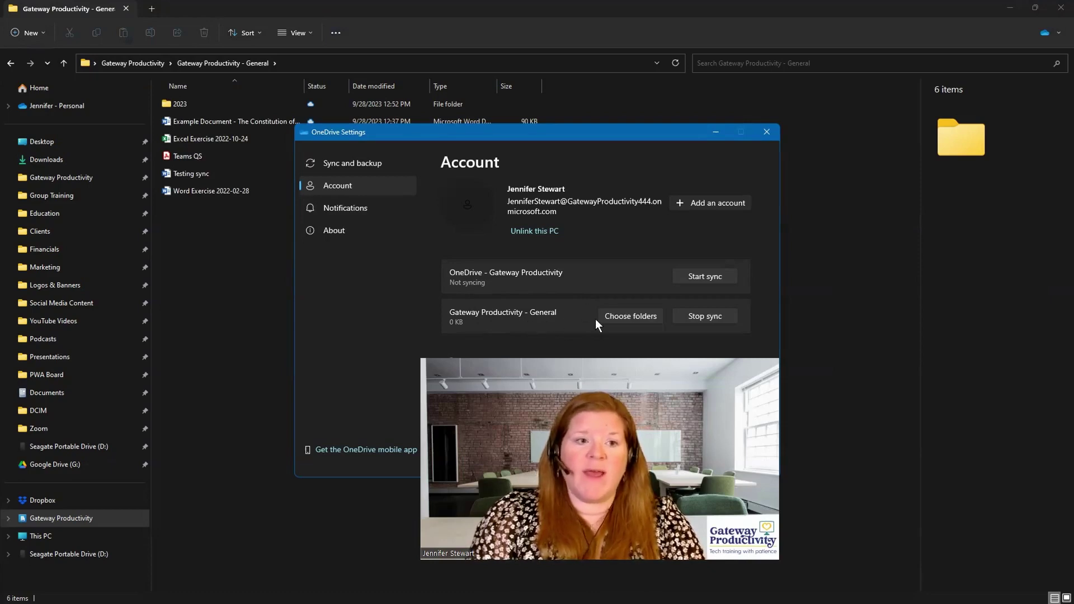
{"action": "key", "text": "alt+F4"}
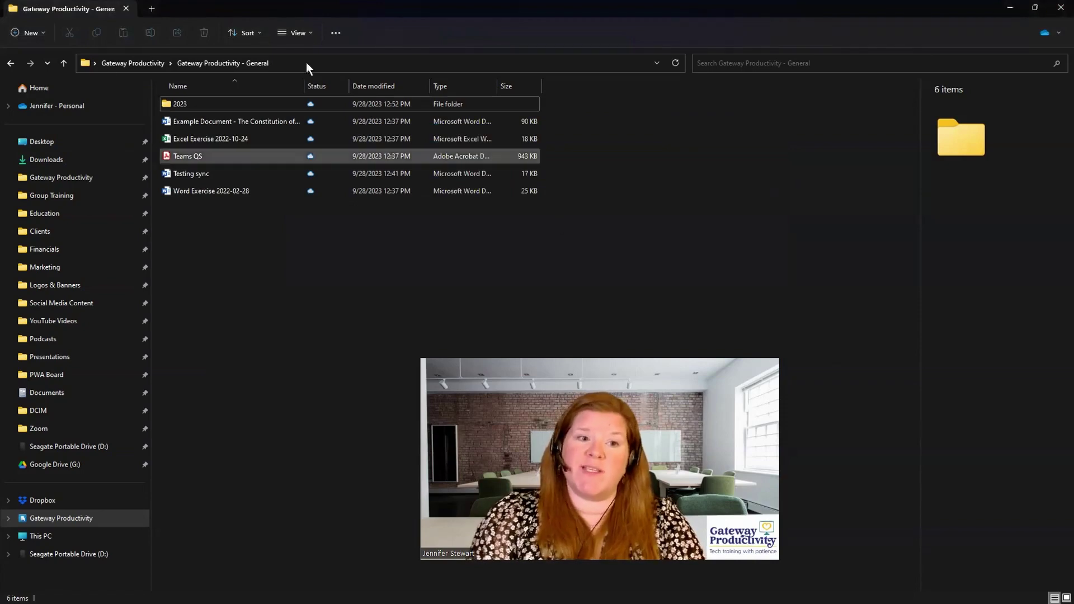
{"action": "left_click", "coordinate": [486, 106]}
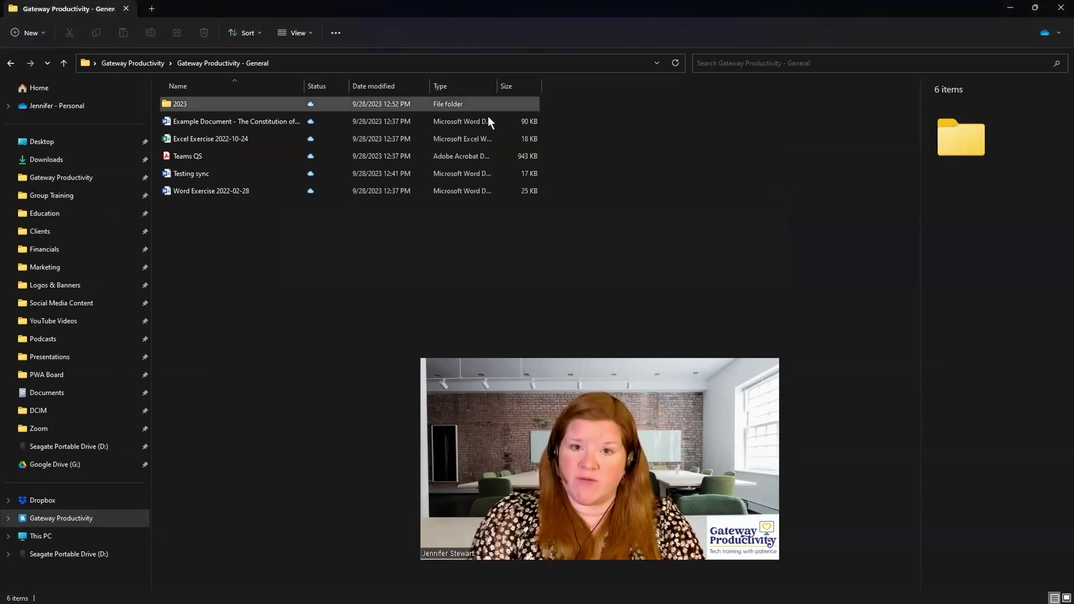
Step: Close the synced folder window, stop syncing Gateway Productivity - General by unlinking the account, and dismiss the OneDrive setup
{"action": "left_click", "coordinate": [1061, 8]}
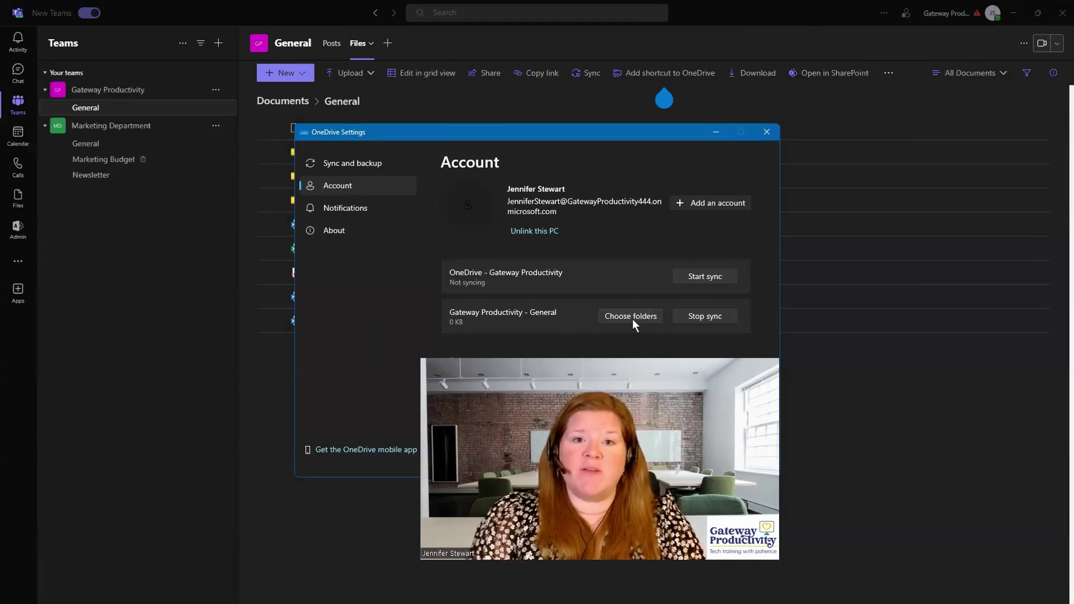
{"action": "left_click", "coordinate": [713, 317]}
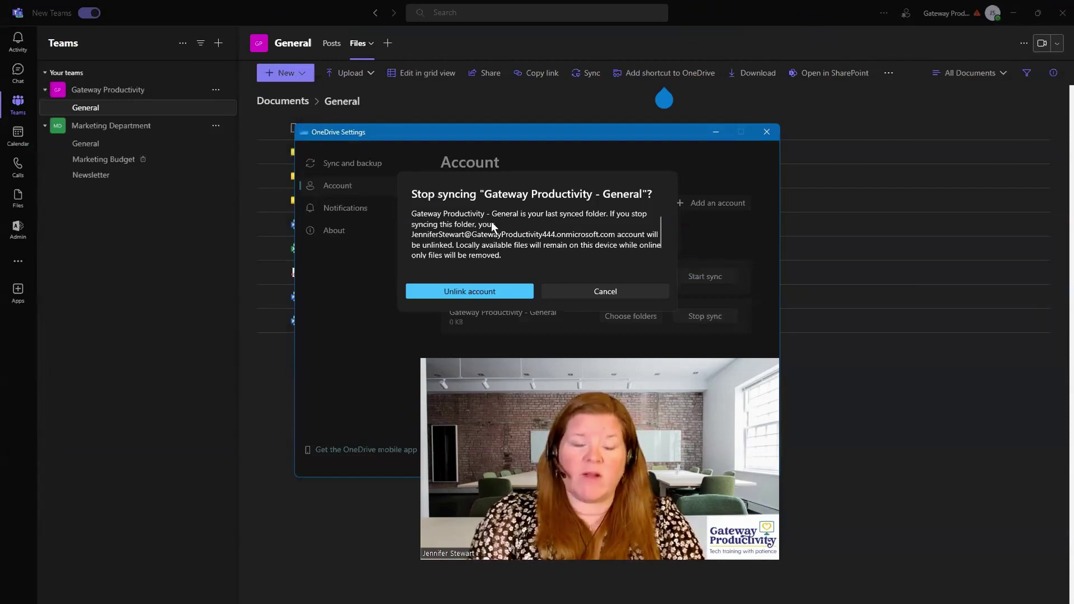
{"action": "left_click", "coordinate": [461, 292]}
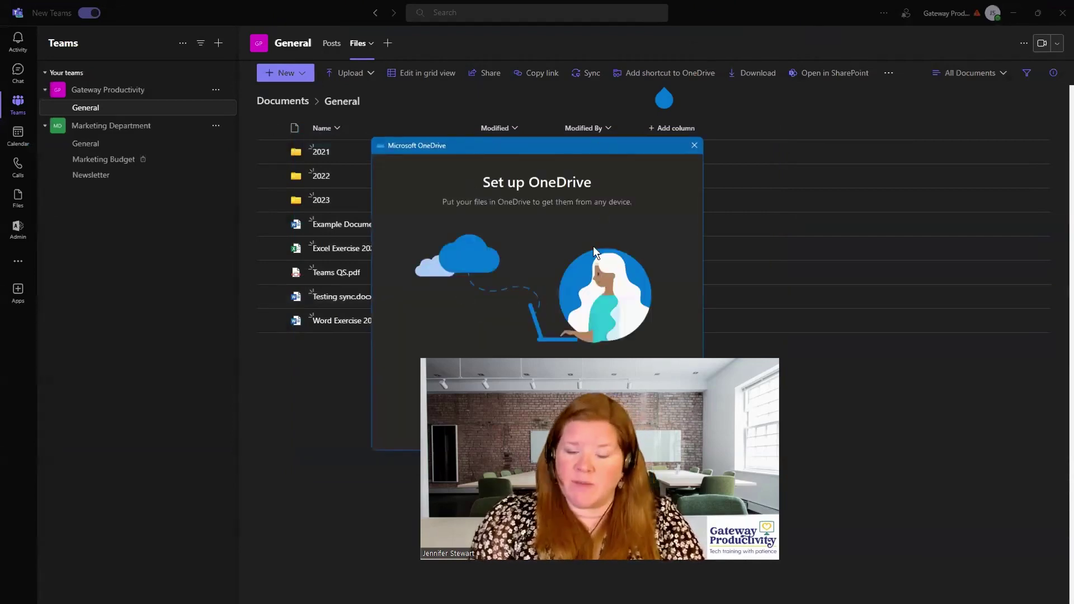
{"action": "left_click", "coordinate": [694, 145]}
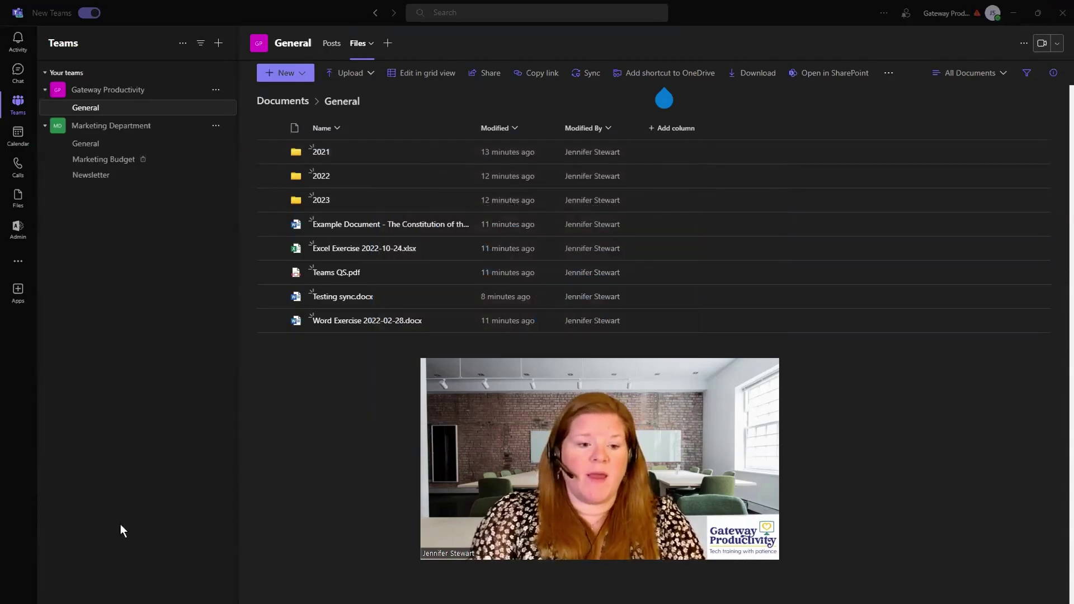
Step: Open a new File Explorer window to check the synced locations once the account is unlinked
{"action": "mouse_move", "coordinate": [120, 601]}
{"action": "right_click", "coordinate": [91, 591]}
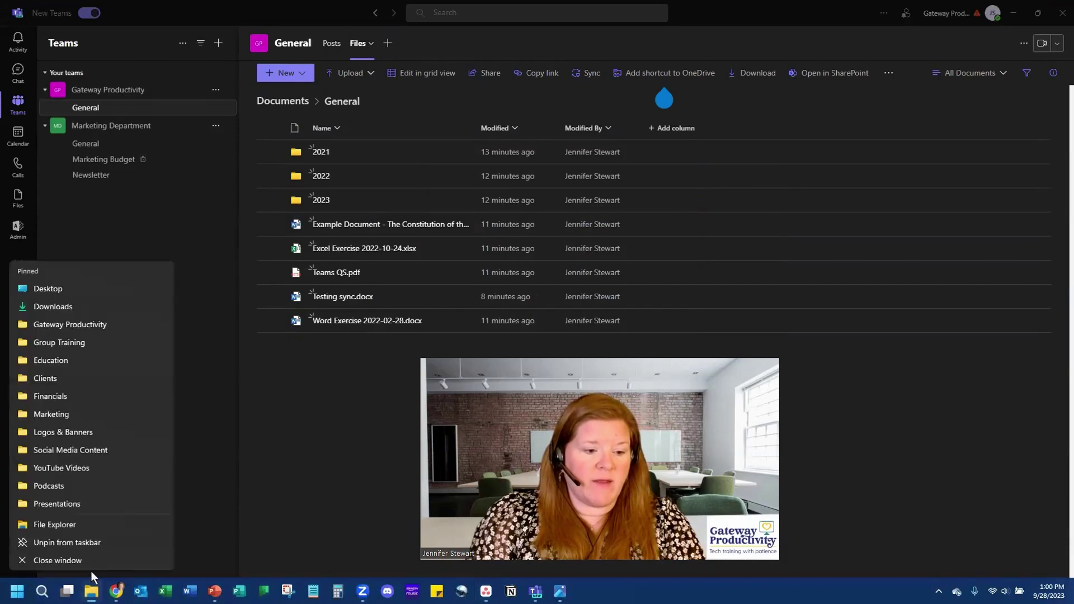
{"action": "left_click", "coordinate": [69, 524]}
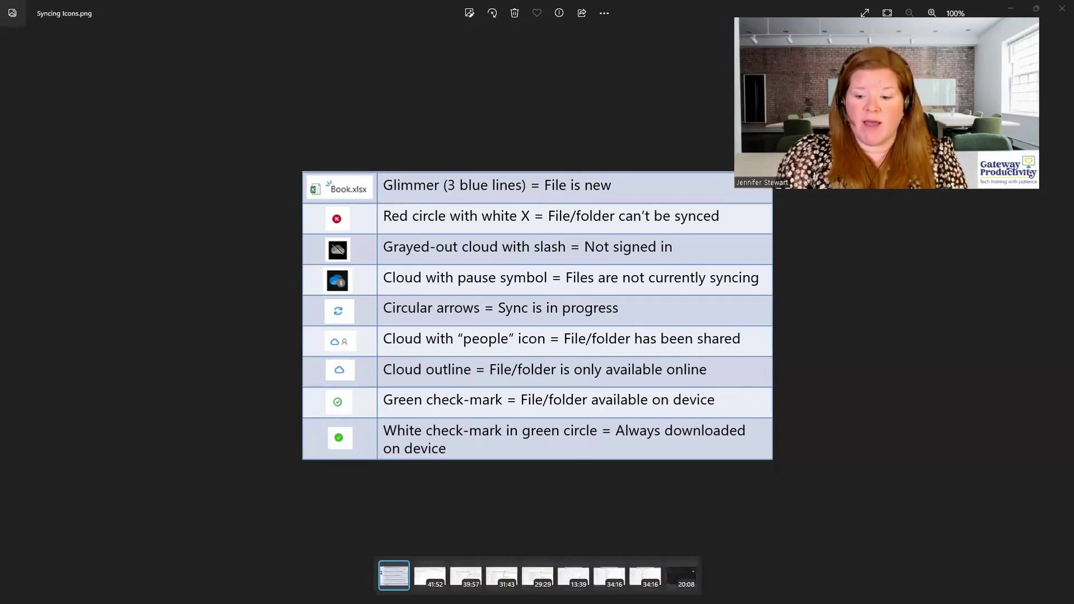
Step: Review the sync status icon legend alongside the pause syncing durations offered by the personal OneDrive account
{"action": "mouse_move", "coordinate": [856, 601]}
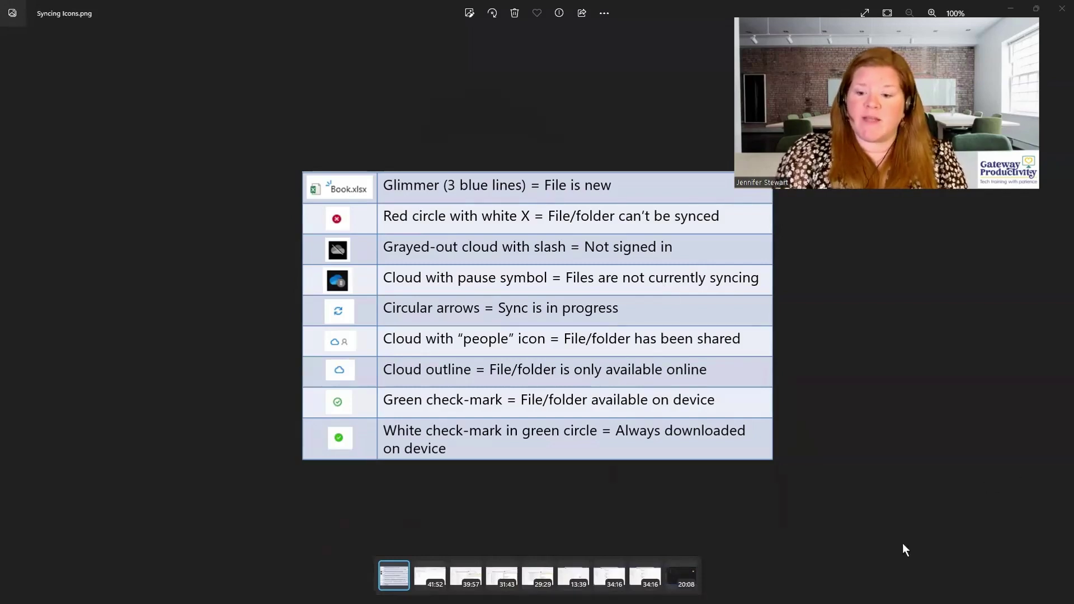
{"action": "mouse_move", "coordinate": [901, 602]}
{"action": "left_click", "coordinate": [956, 592]}
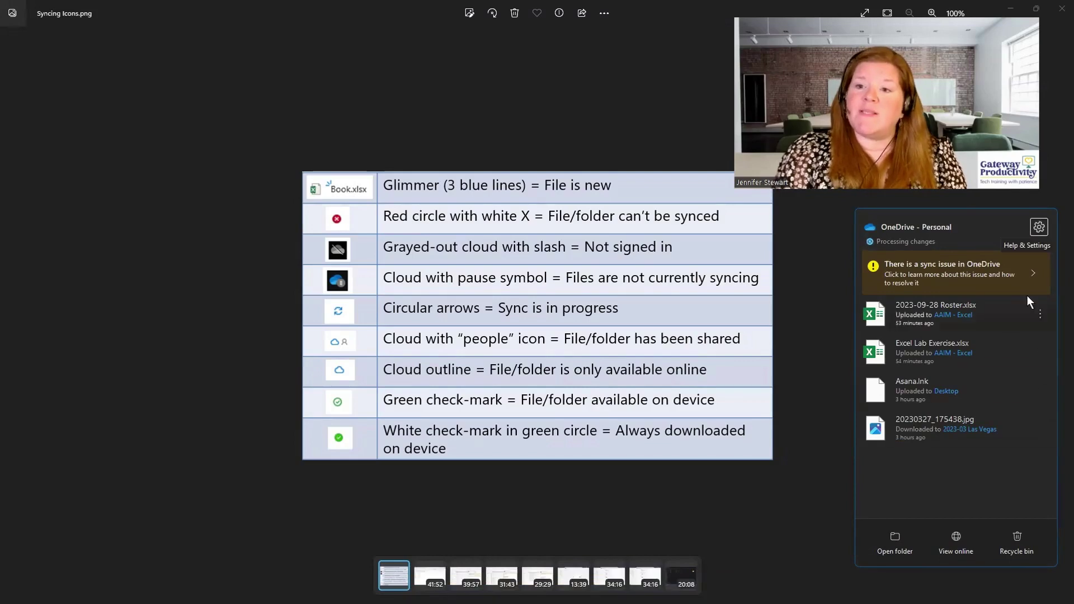
{"action": "left_click", "coordinate": [1039, 228]}
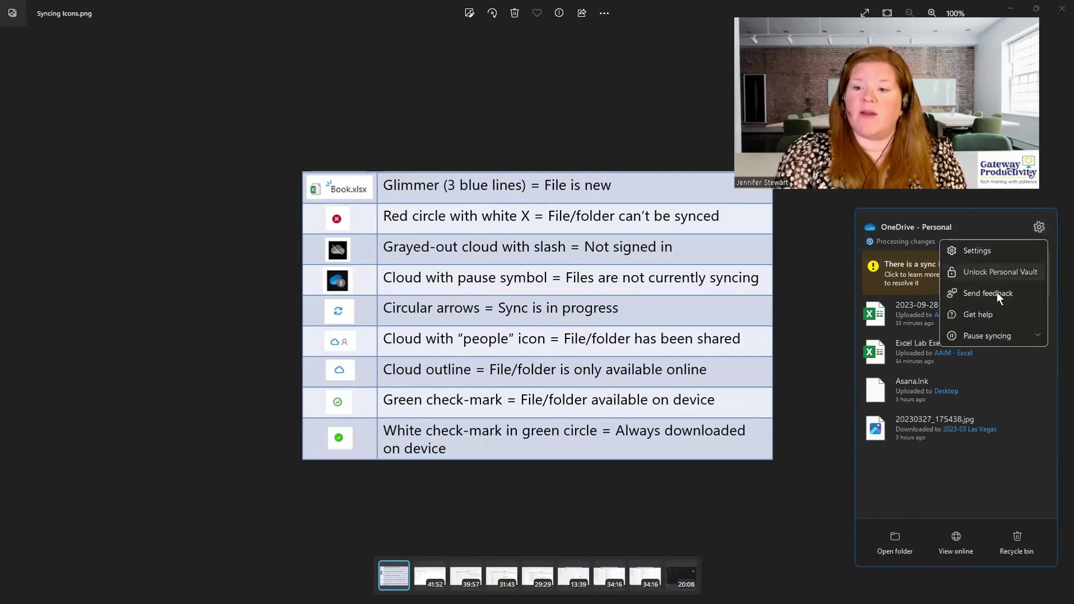
{"action": "left_click", "coordinate": [1036, 336]}
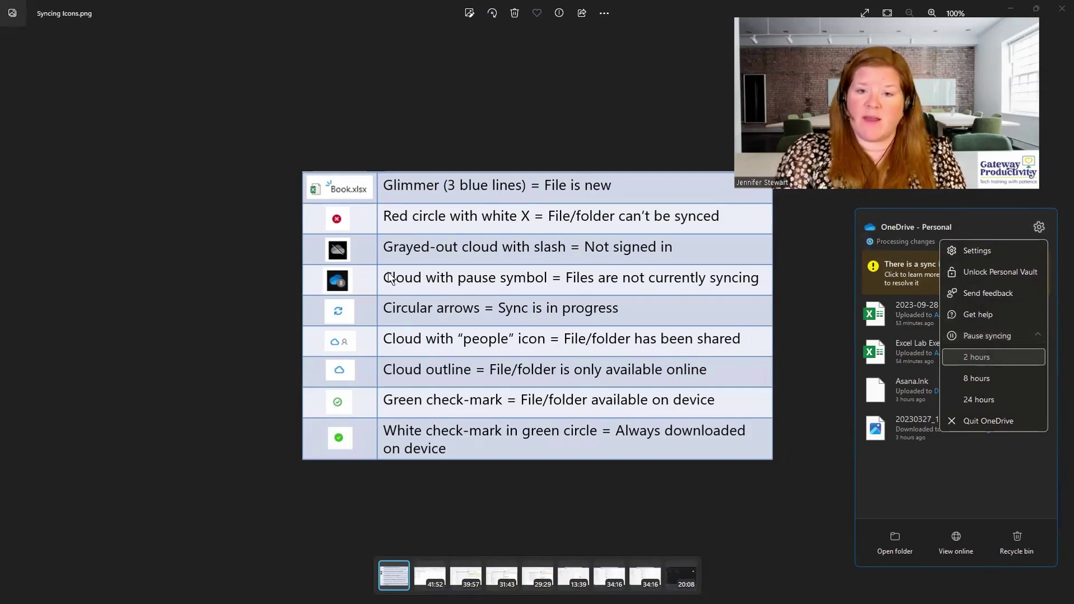
{"action": "left_click", "coordinate": [803, 278]}
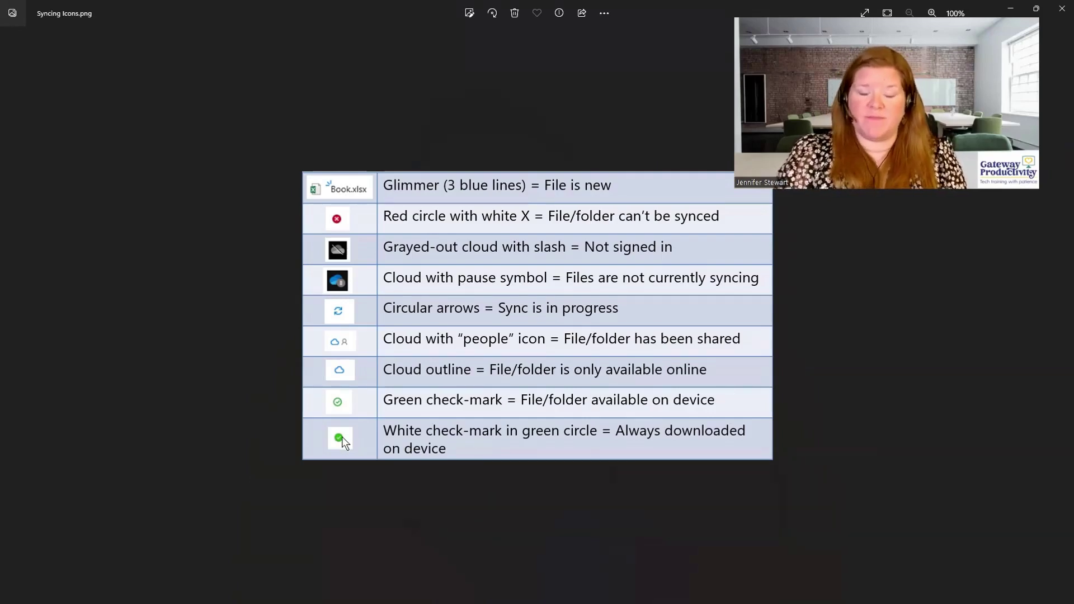
Step: Switch to File Explorer and set the Example Document Word file in Gateway Productivity - General to always be kept on this device
{"action": "key", "text": "alt+Tab"}
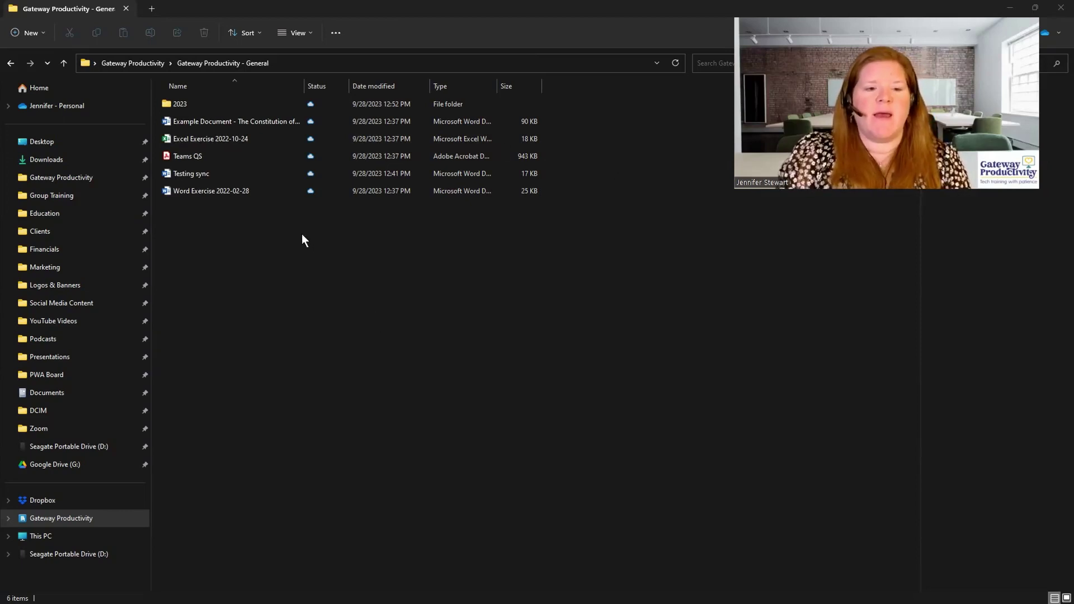
{"action": "right_click", "coordinate": [267, 120]}
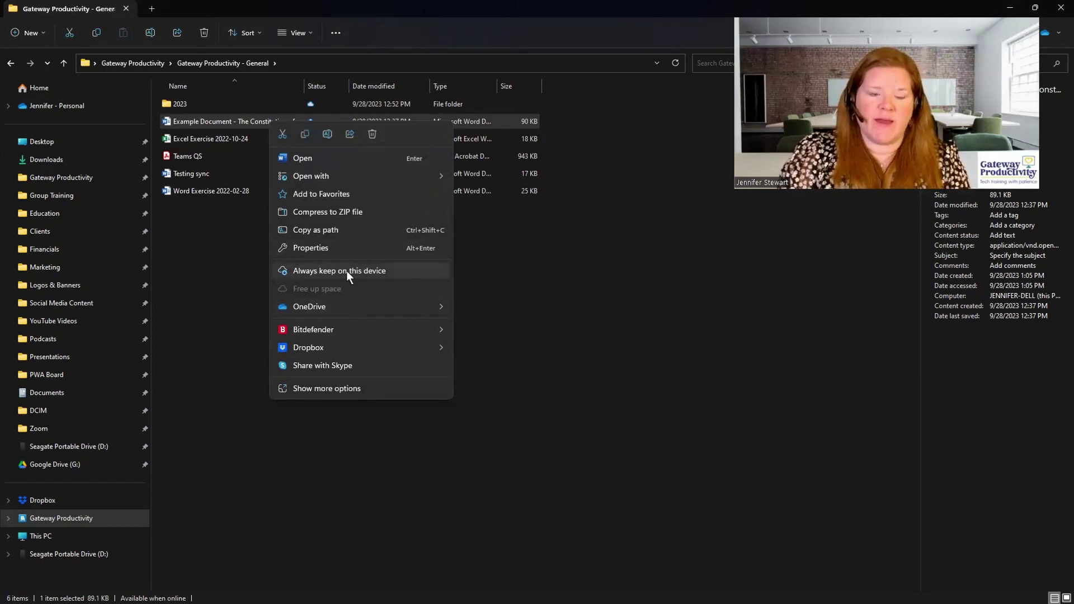
{"action": "left_click", "coordinate": [347, 271]}
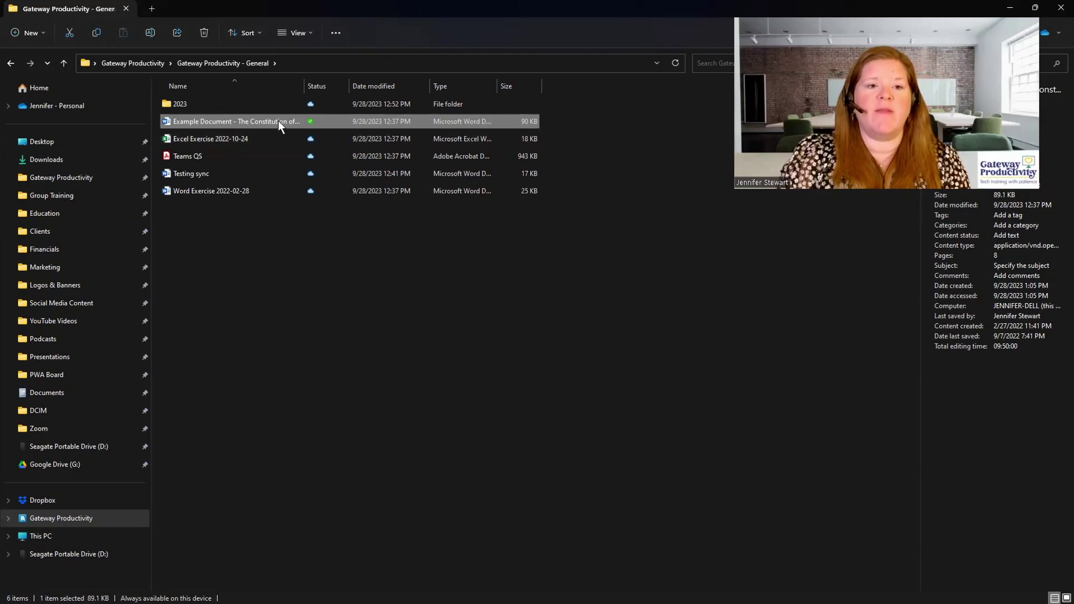
Step: Download the online-only Teams QS PDF to the device by opening it from the synced folder, and close it again
{"action": "mouse_move", "coordinate": [316, 119]}
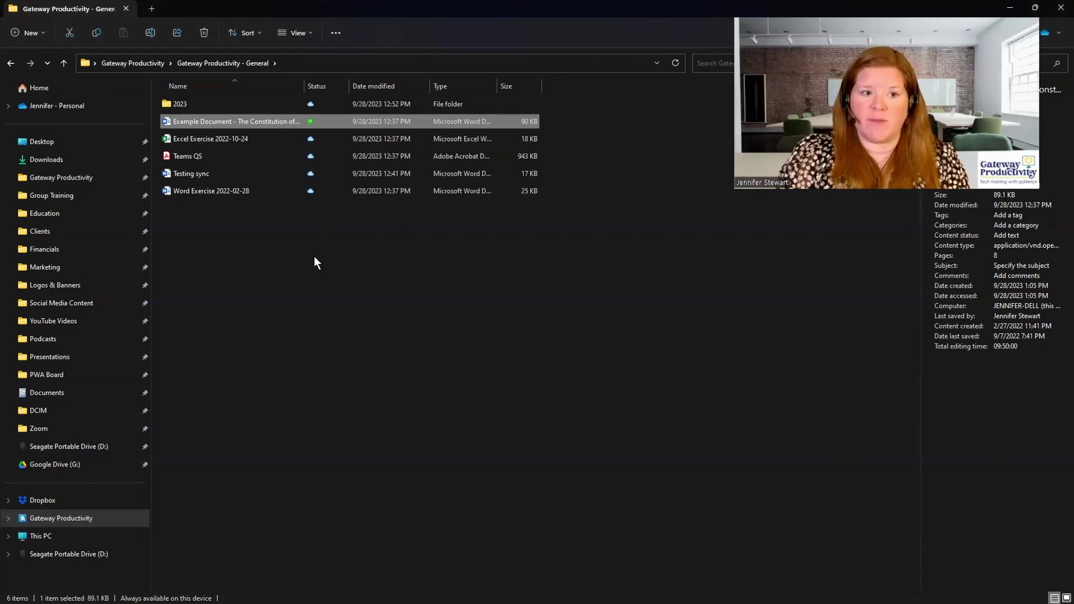
{"action": "left_click", "coordinate": [297, 155]}
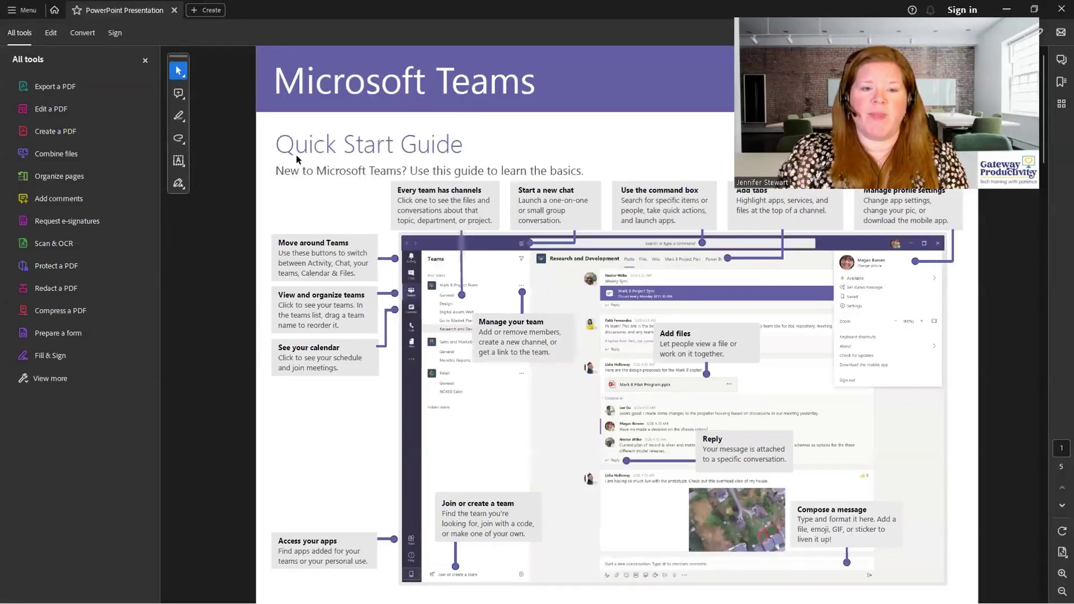
{"action": "left_click", "coordinate": [1061, 10]}
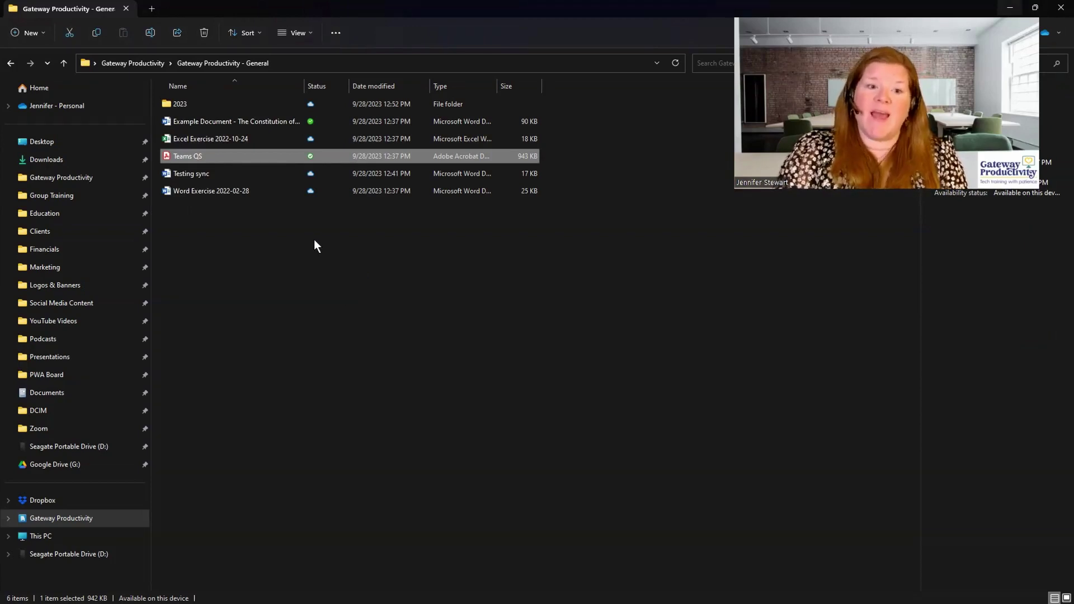
Step: Free up the local space used by the Teams QS PDF and check its remaining availability options
{"action": "right_click", "coordinate": [286, 153]}
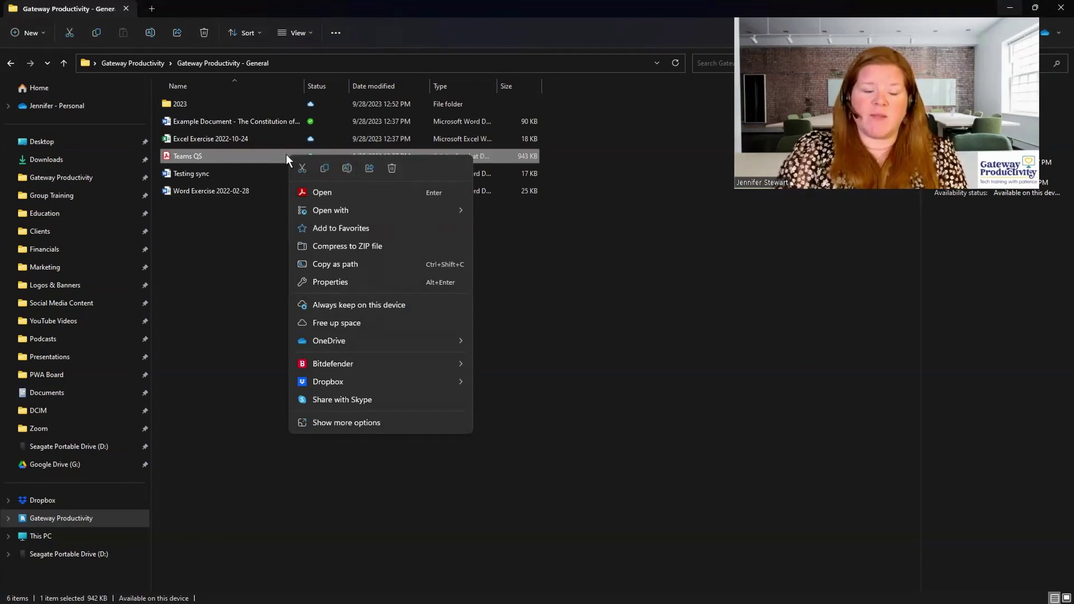
{"action": "left_click", "coordinate": [350, 323]}
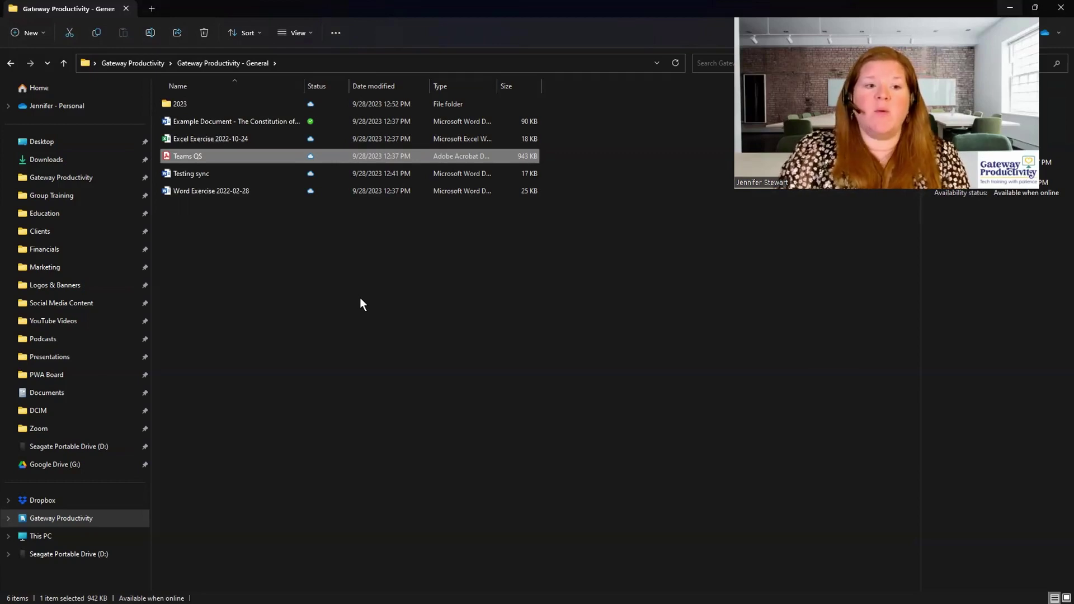
{"action": "right_click", "coordinate": [286, 155]}
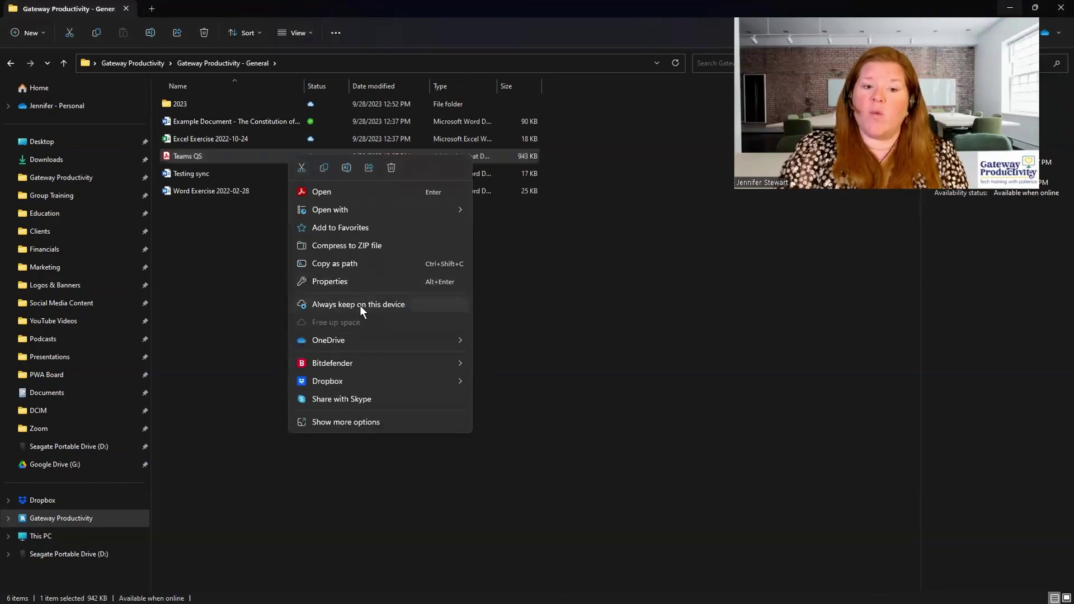
{"action": "left_click", "coordinate": [577, 288]}
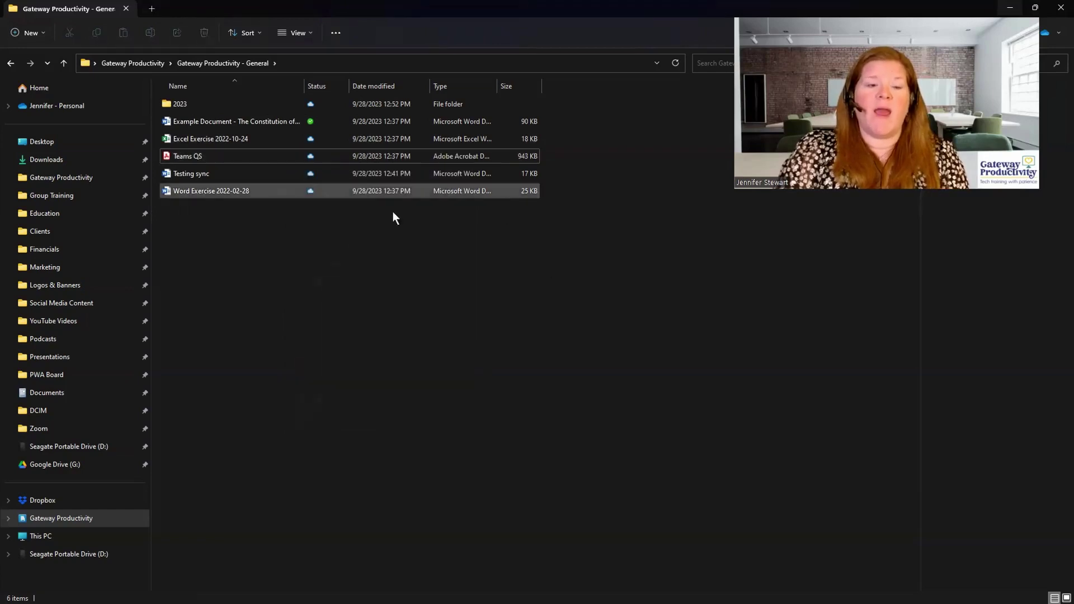
Step: Free up the local space used by the Example Document Word file in the synced folder
{"action": "left_click", "coordinate": [293, 121]}
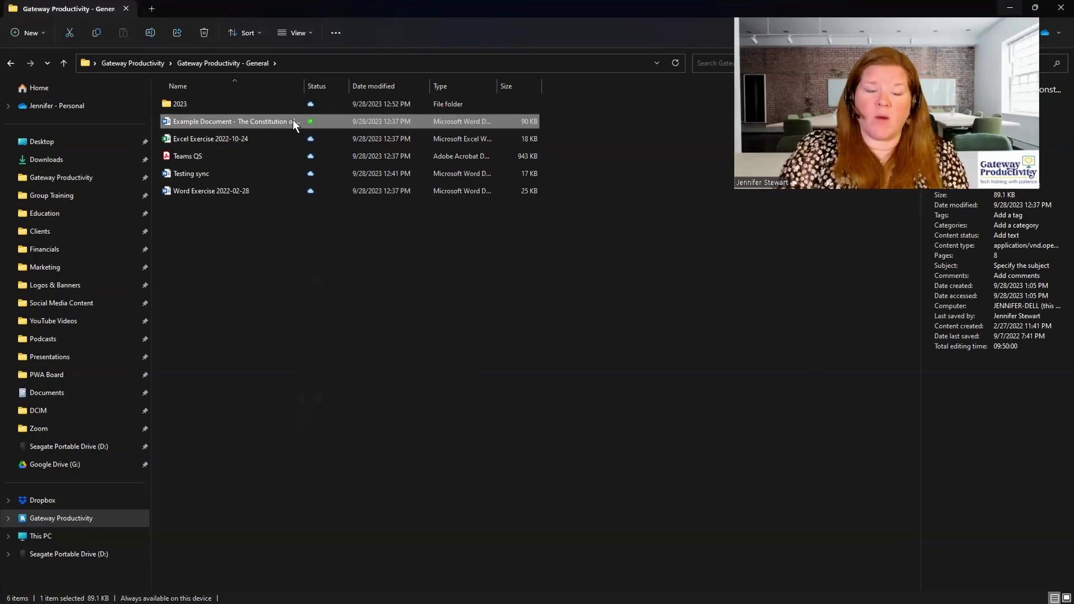
{"action": "right_click", "coordinate": [293, 122]}
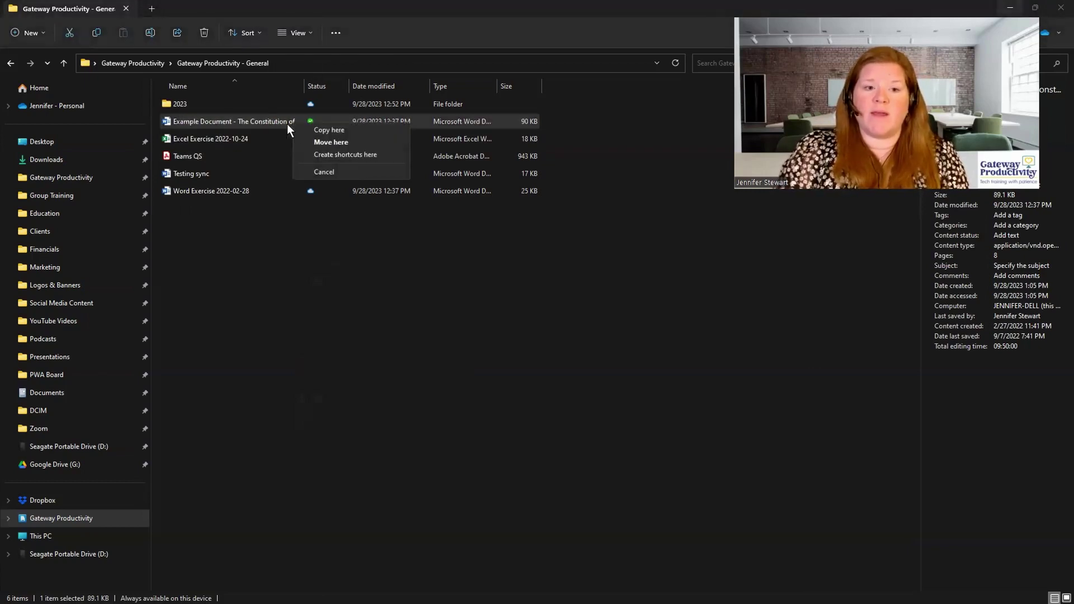
{"action": "left_click", "coordinate": [287, 123]}
{"action": "right_click", "coordinate": [287, 123]}
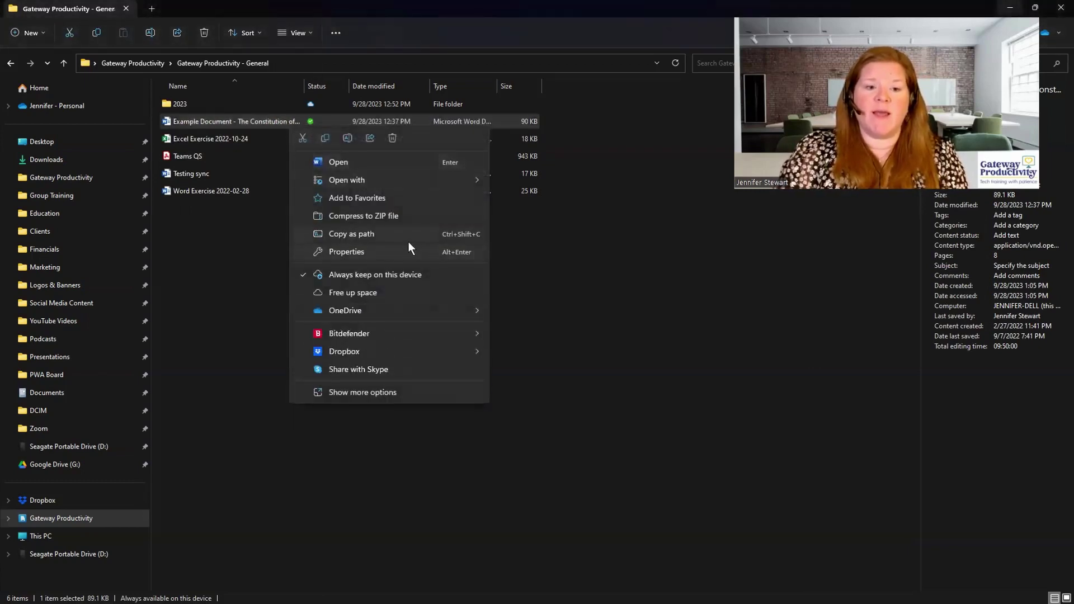
{"action": "left_click", "coordinate": [396, 293]}
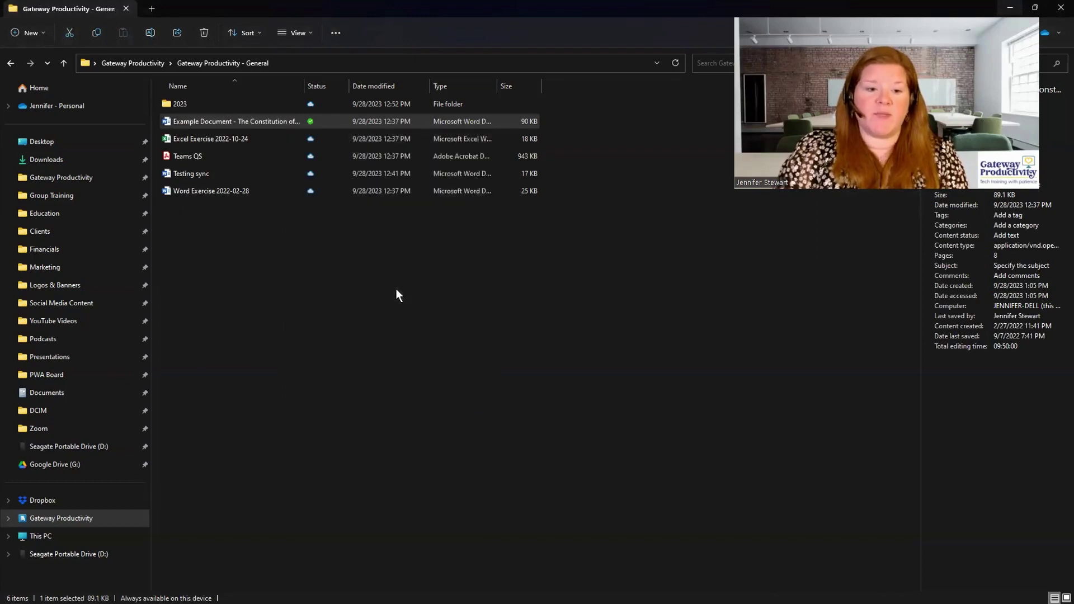